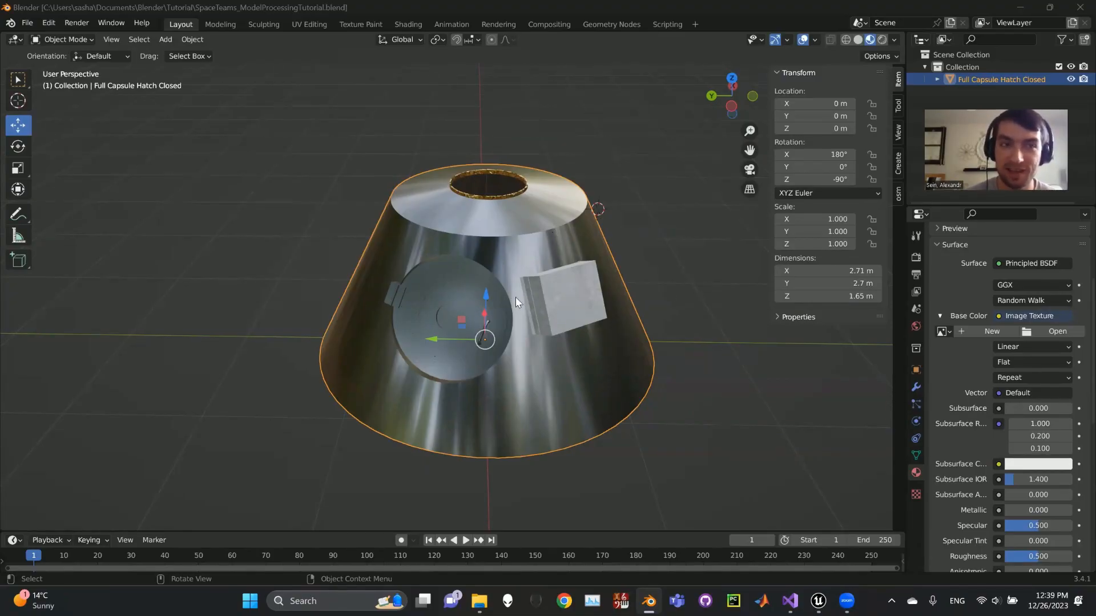
In Edit Mode, duplicate the front face of the box on the capsule's side in place and scale the copy to about 0.56.
{"action": "middle_click_drag", "start_coordinate": [622, 272], "coordinate": [513, 273]}
{"action": "scroll", "coordinate": [542, 272], "scroll_direction": "up", "scroll_amount": 3}
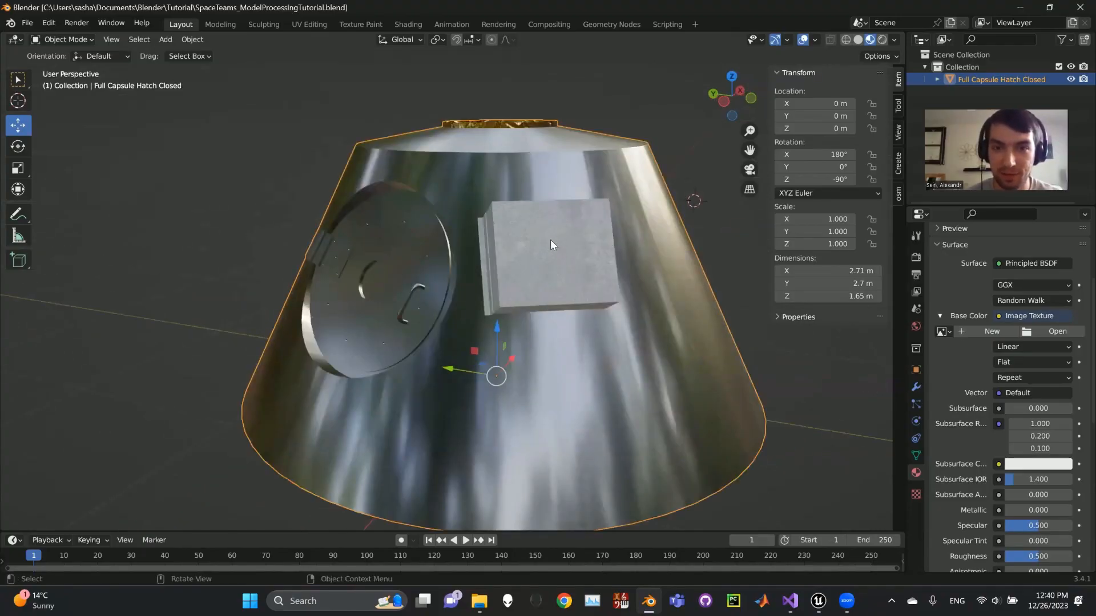
{"action": "scroll", "coordinate": [548, 210], "scroll_direction": "up", "scroll_amount": 2}
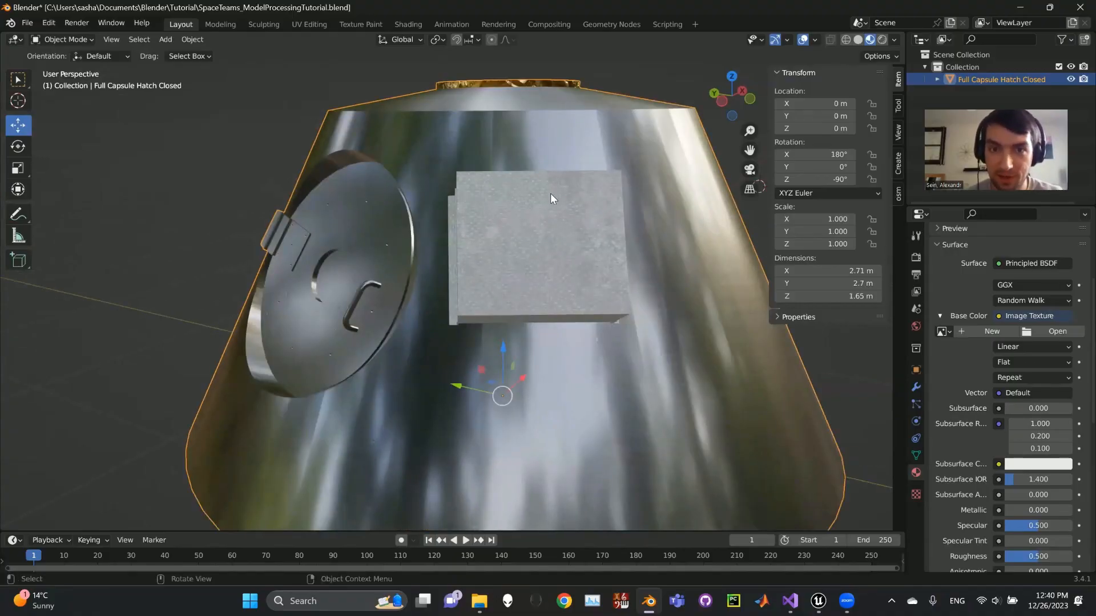
{"action": "key", "text": "Tab"}
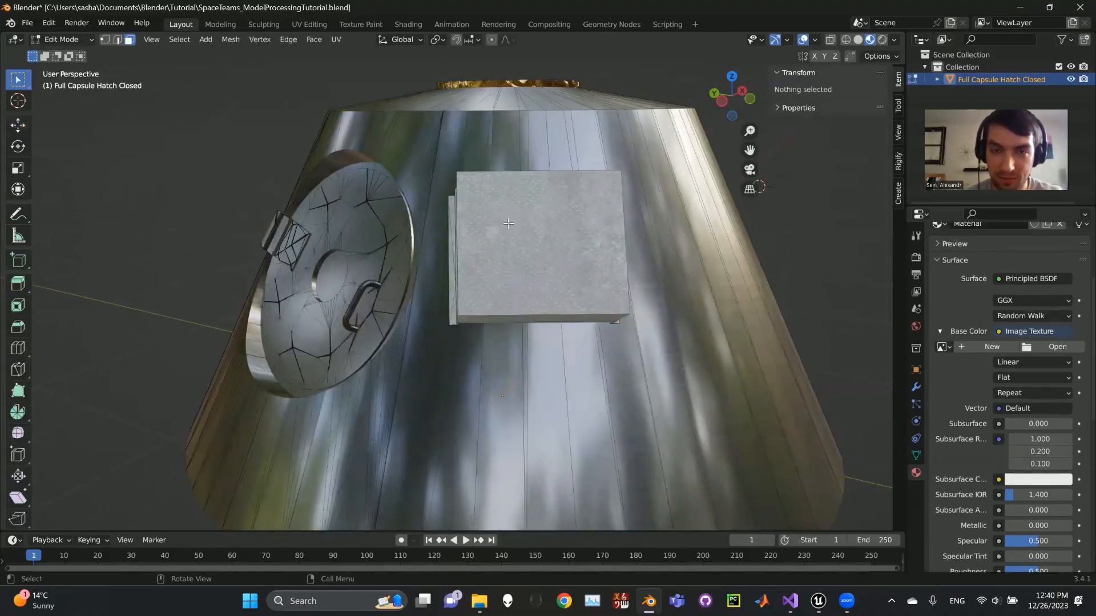
{"action": "left_click", "coordinate": [553, 199]}
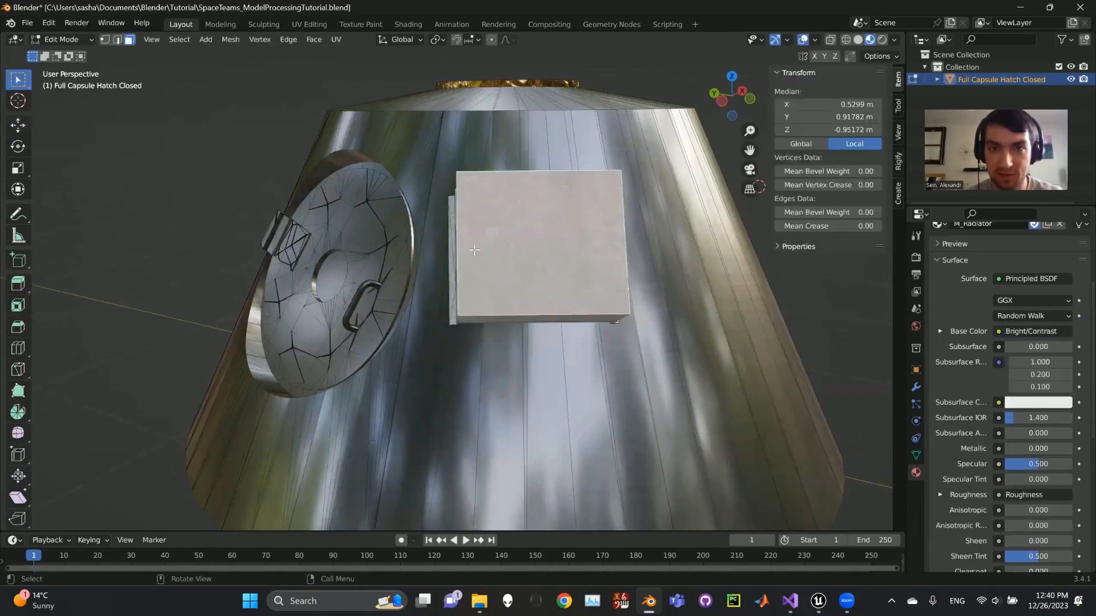
{"action": "middle_click_drag", "start_coordinate": [624, 252], "coordinate": [633, 206]}
{"action": "key", "text": "g"}
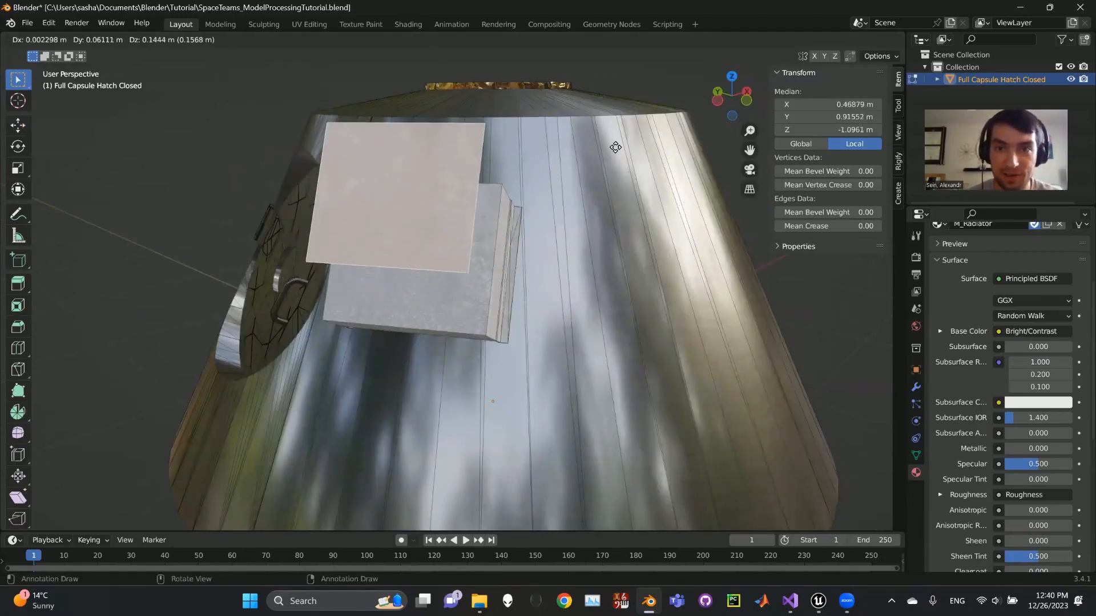
{"action": "key", "text": "Escape"}
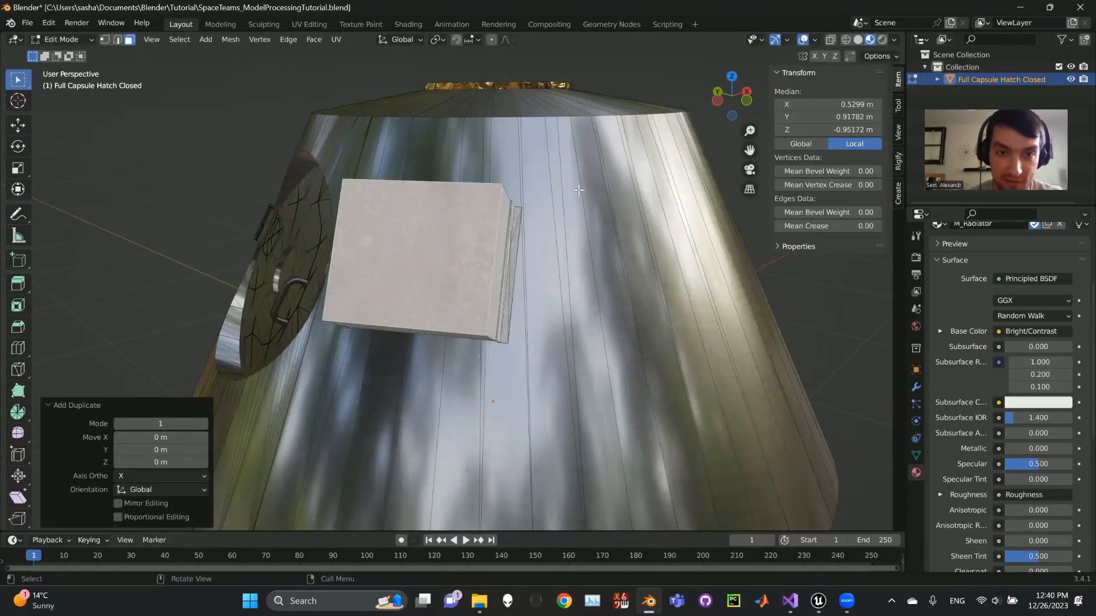
{"action": "key", "text": "s"}
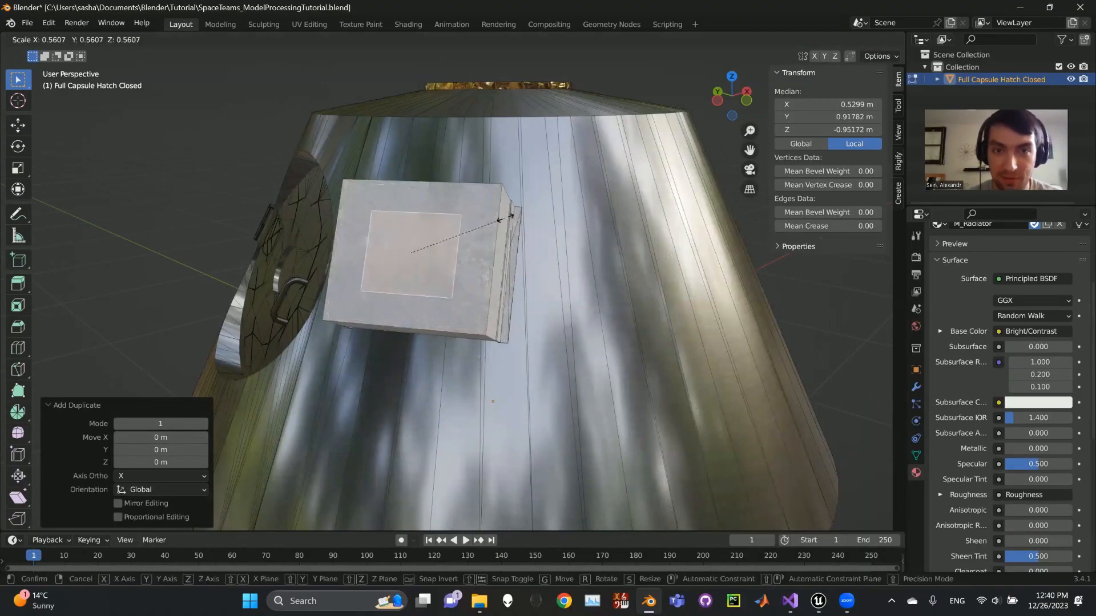
{"action": "left_click", "coordinate": [505, 217]}
Offset the scaled face copy outward from the box by about 0.0044 m with Shrink/Fatten.
{"action": "mouse_move", "coordinate": [515, 246]}
{"action": "middle_mouse_down"}
{"action": "mouse_move", "coordinate": [705, 222]}
{"action": "mouse_move", "coordinate": [643, 252]}
{"action": "mouse_move", "coordinate": [660, 258]}
{"action": "mouse_move", "coordinate": [584, 275]}
{"action": "mouse_move", "coordinate": [618, 205]}
{"action": "middle_mouse_up"}
{"action": "scroll", "coordinate": [643, 252], "scroll_direction": "up", "scroll_amount": 6}
{"action": "scroll", "coordinate": [583, 275], "scroll_direction": "down", "scroll_amount": 3}
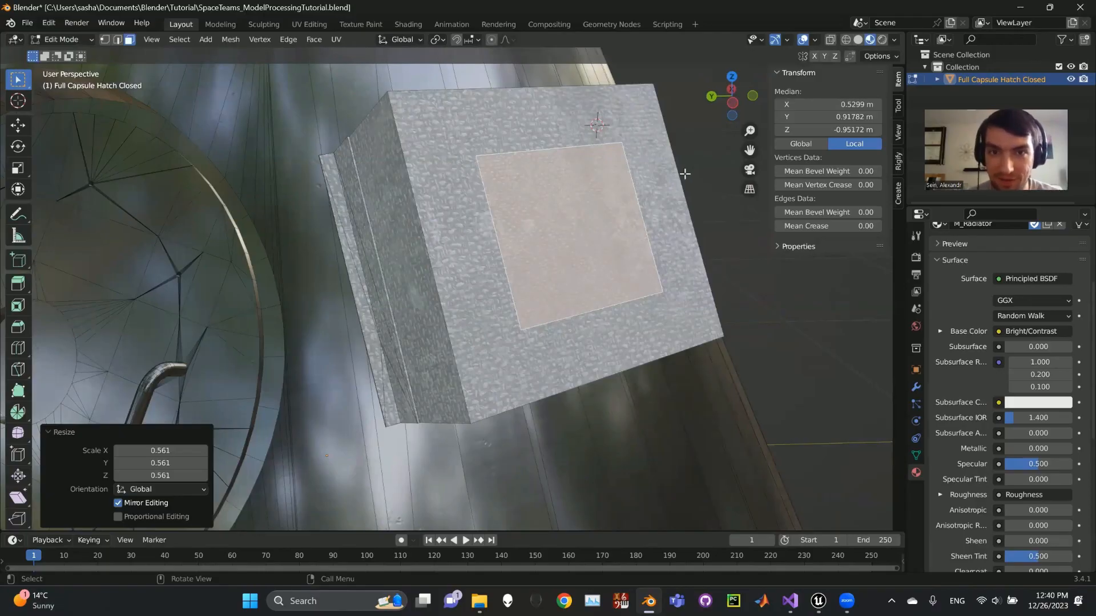
{"action": "key", "text": "alt+s"}
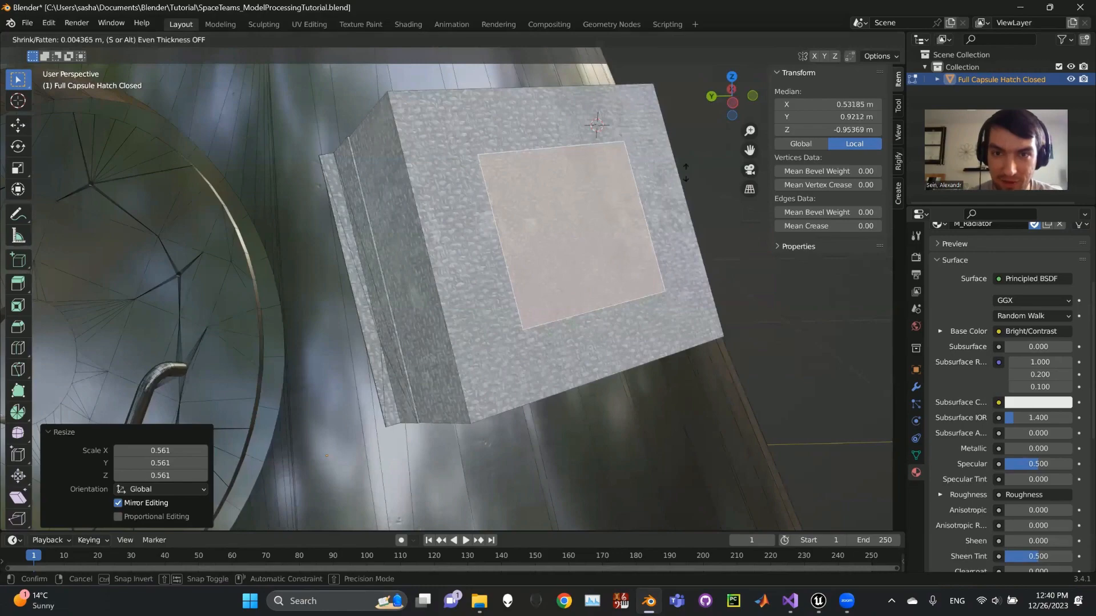
{"action": "left_click", "coordinate": [685, 171]}
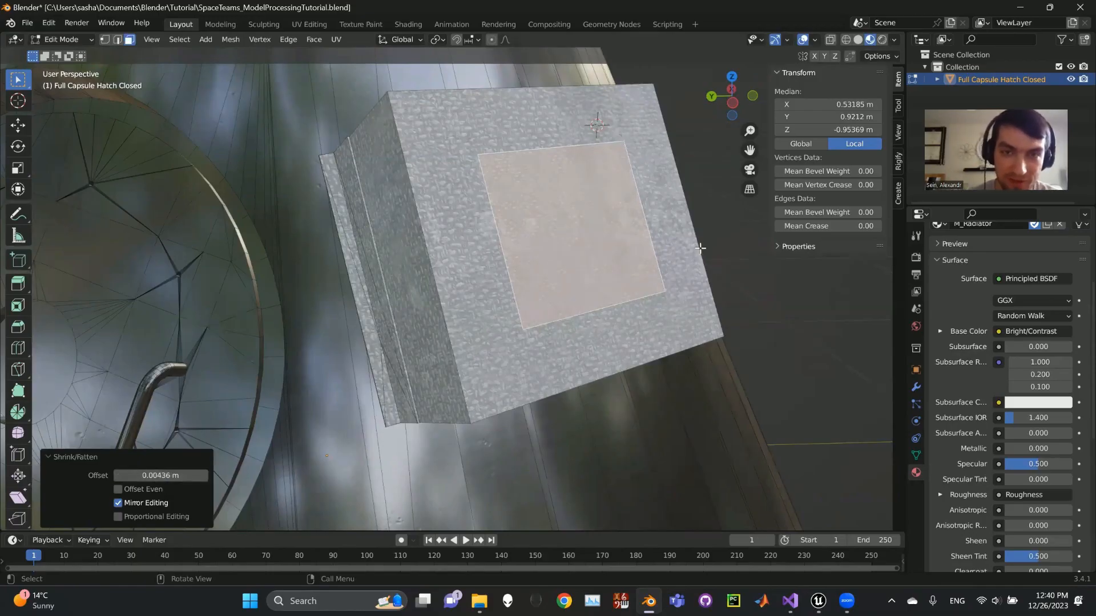
Rename the capsule's material called Material as Tag1.
{"action": "mouse_move", "coordinate": [545, 118]}
{"action": "middle_mouse_down"}
{"action": "mouse_move", "coordinate": [635, 211]}
{"action": "mouse_move", "coordinate": [386, 271]}
{"action": "mouse_move", "coordinate": [415, 246]}
{"action": "mouse_move", "coordinate": [527, 212]}
{"action": "middle_mouse_up"}
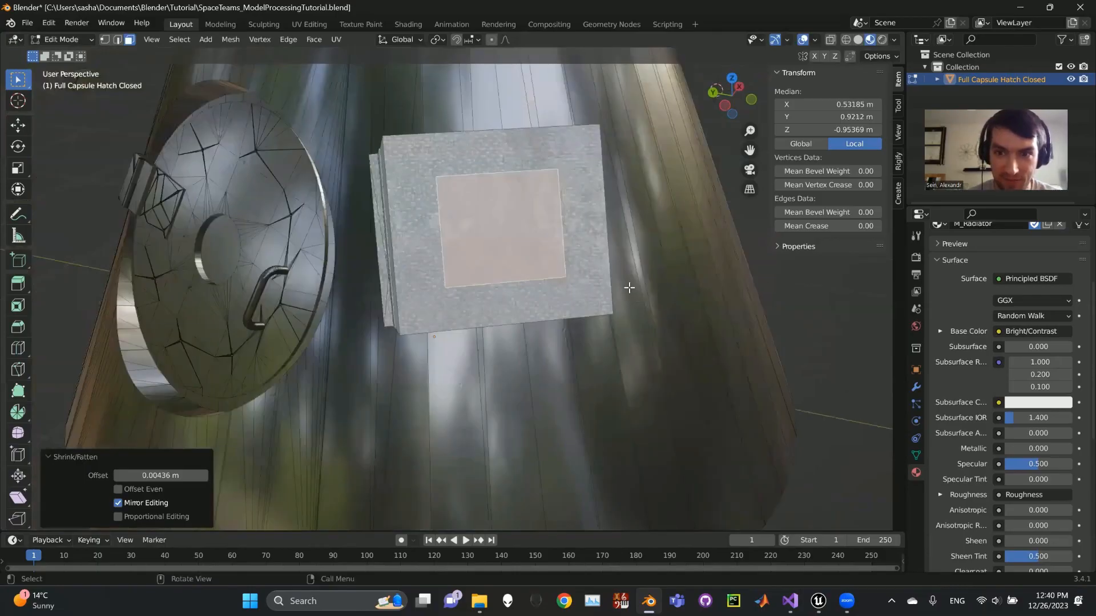
{"action": "scroll", "coordinate": [1008, 352], "scroll_direction": "up", "scroll_amount": 5}
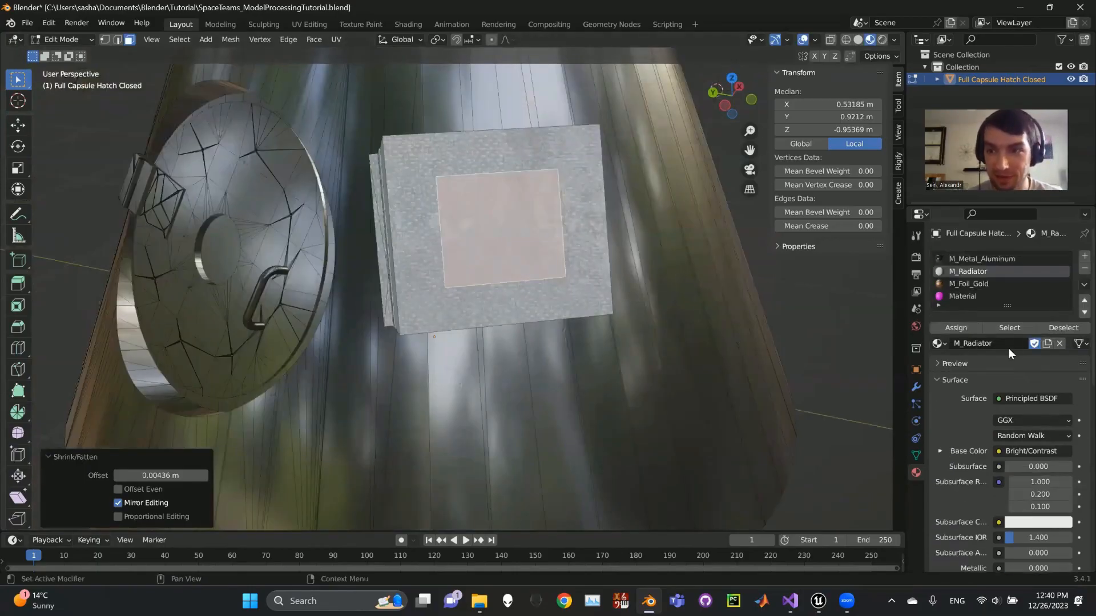
{"action": "left_click", "coordinate": [963, 295]}
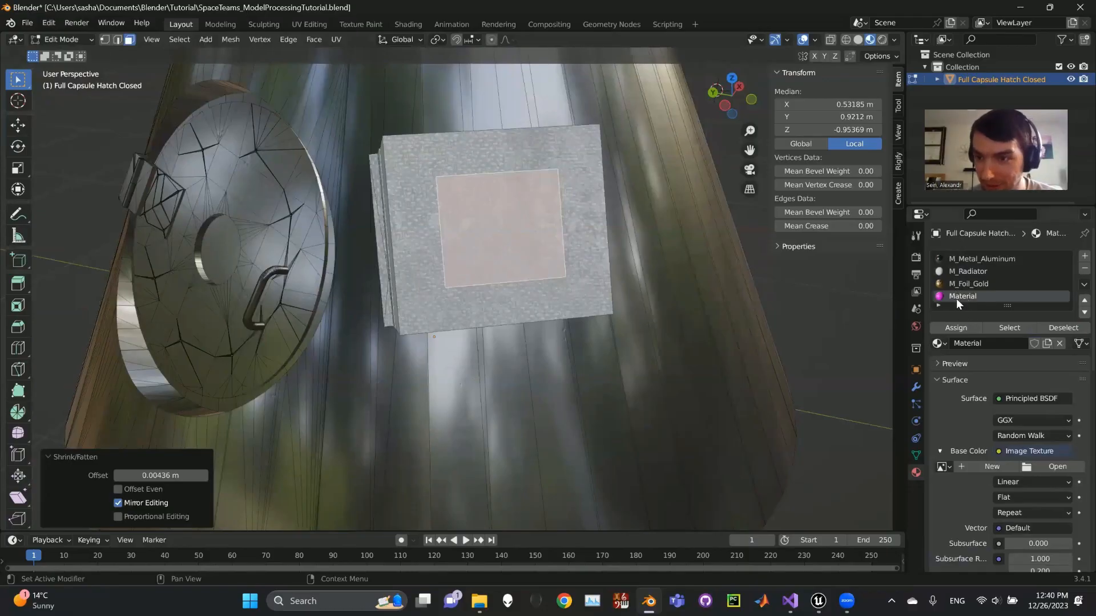
{"action": "double_click", "coordinate": [962, 297]}
{"action": "type", "text": "Tag1"}
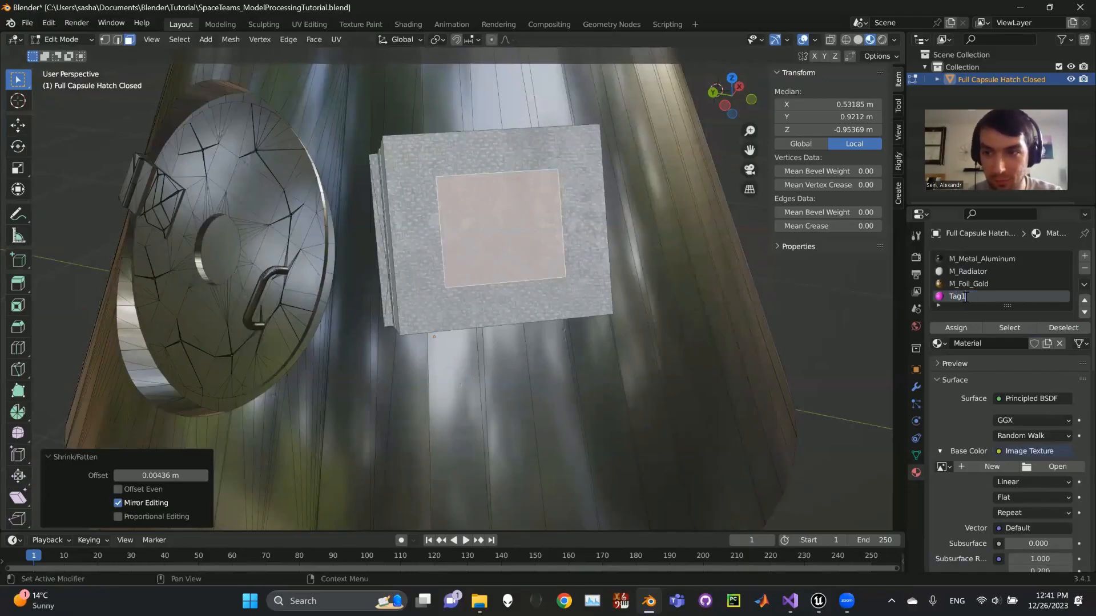
{"action": "key", "text": "Return"}
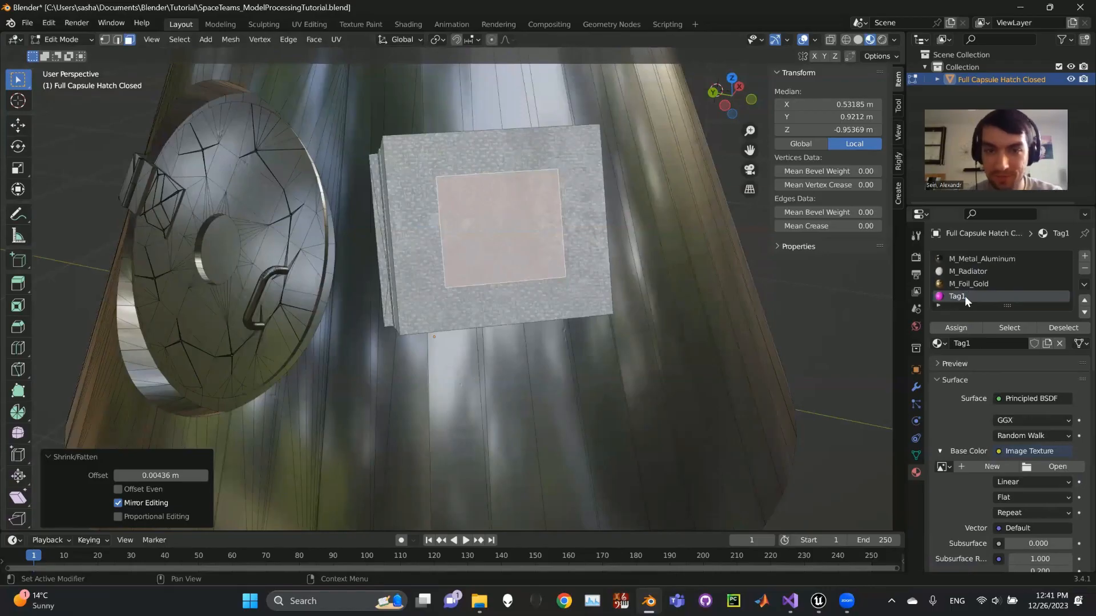
Remove the existing Image Texture from Tag1's Base Color and link a new Image Texture in its place.
{"action": "scroll", "coordinate": [973, 373], "scroll_direction": "down", "scroll_amount": 2}
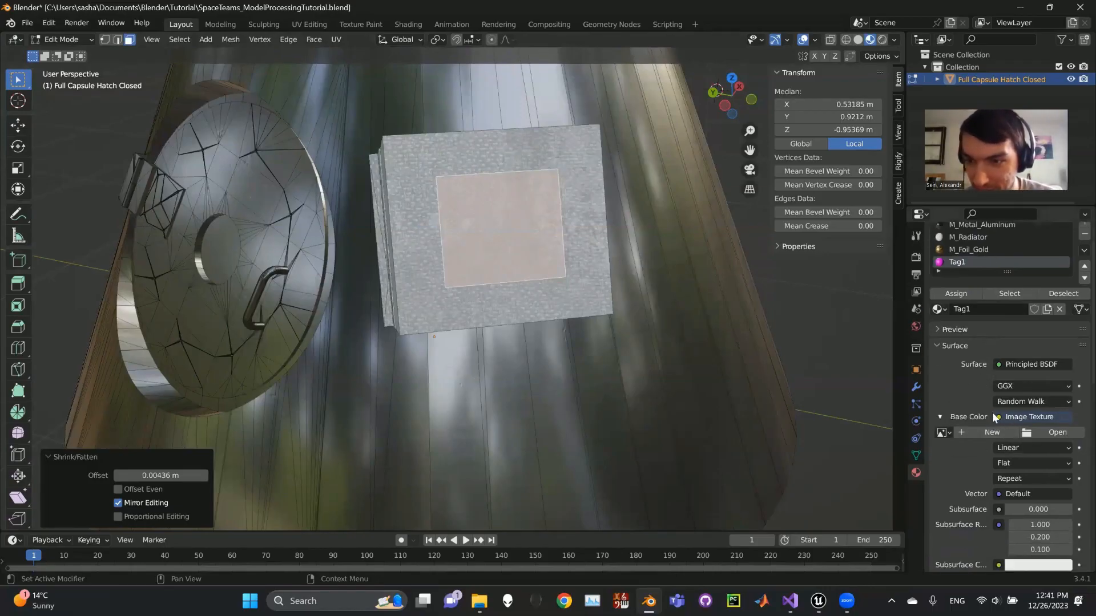
{"action": "scroll", "coordinate": [998, 418], "scroll_direction": "up", "scroll_amount": 2}
{"action": "scroll", "coordinate": [1022, 448], "scroll_direction": "down", "scroll_amount": 2}
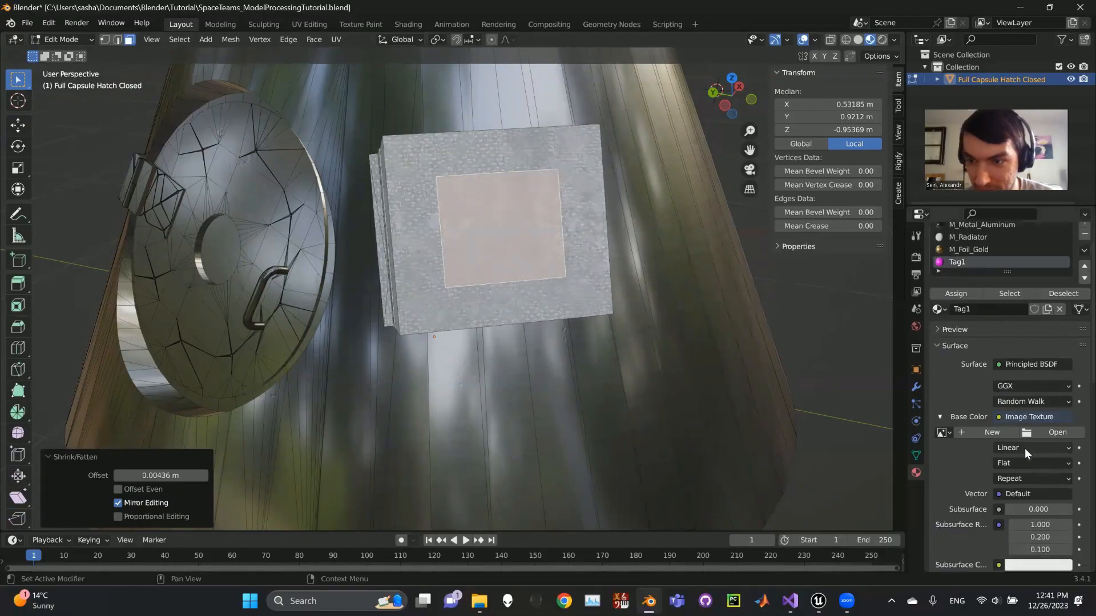
{"action": "left_click", "coordinate": [997, 417]}
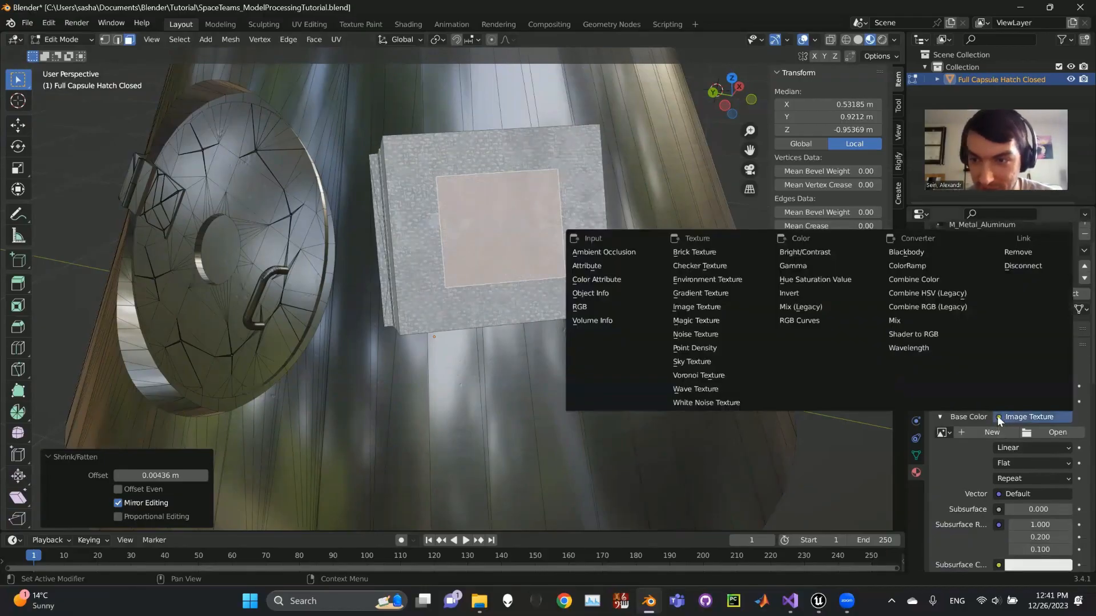
{"action": "left_click", "coordinate": [1018, 254]}
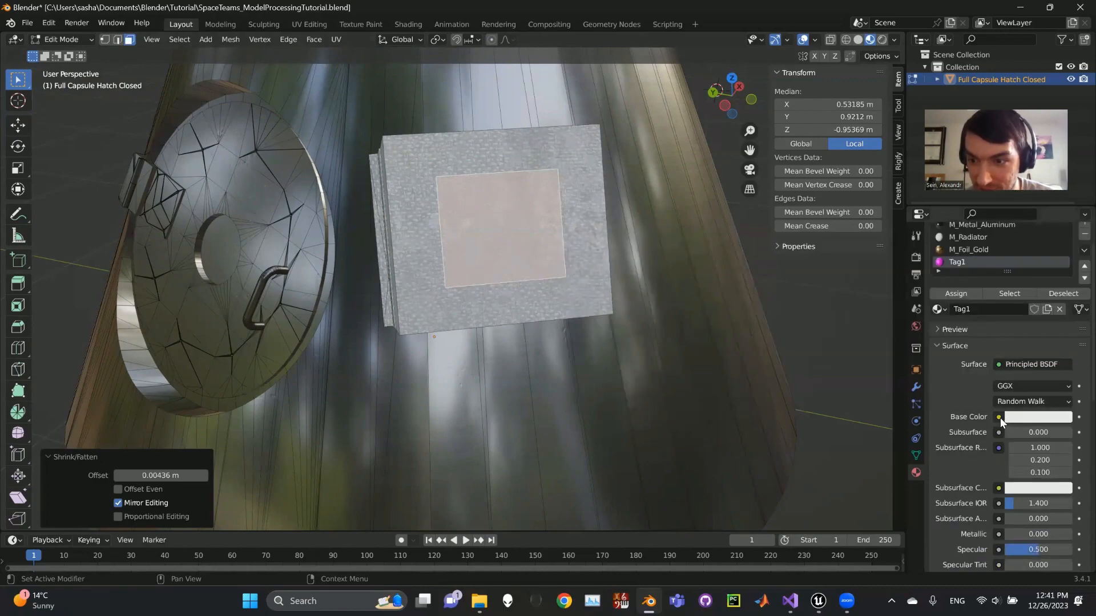
{"action": "left_click", "coordinate": [999, 417]}
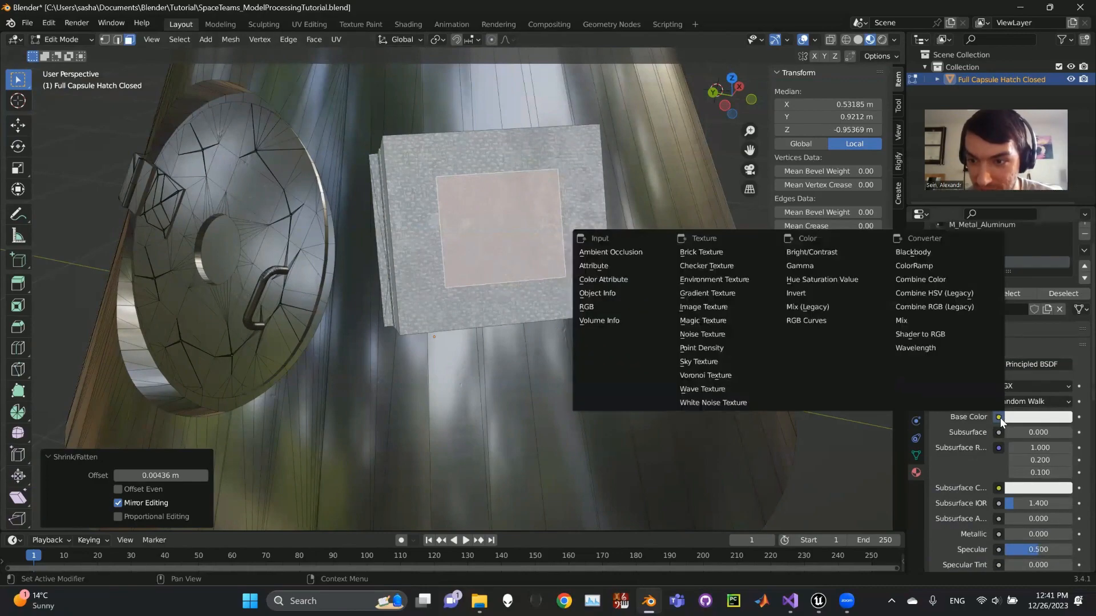
{"action": "left_click", "coordinate": [711, 308]}
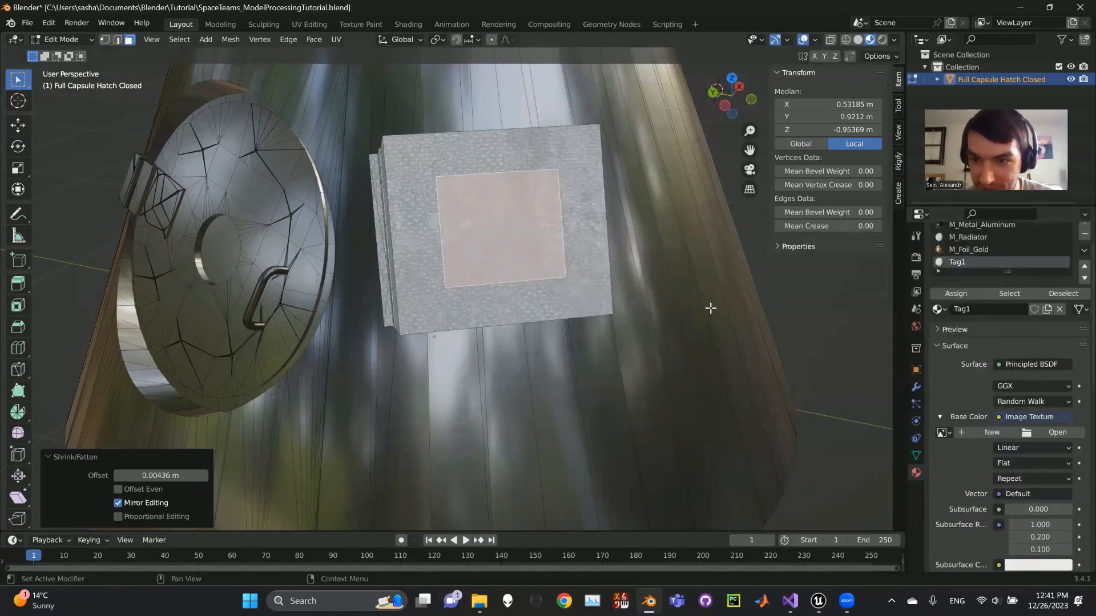
Load Tag1.png from the Tutorial folder as the Base Color image of the Tag1 material.
{"action": "scroll", "coordinate": [1030, 420], "scroll_direction": "down", "scroll_amount": 2}
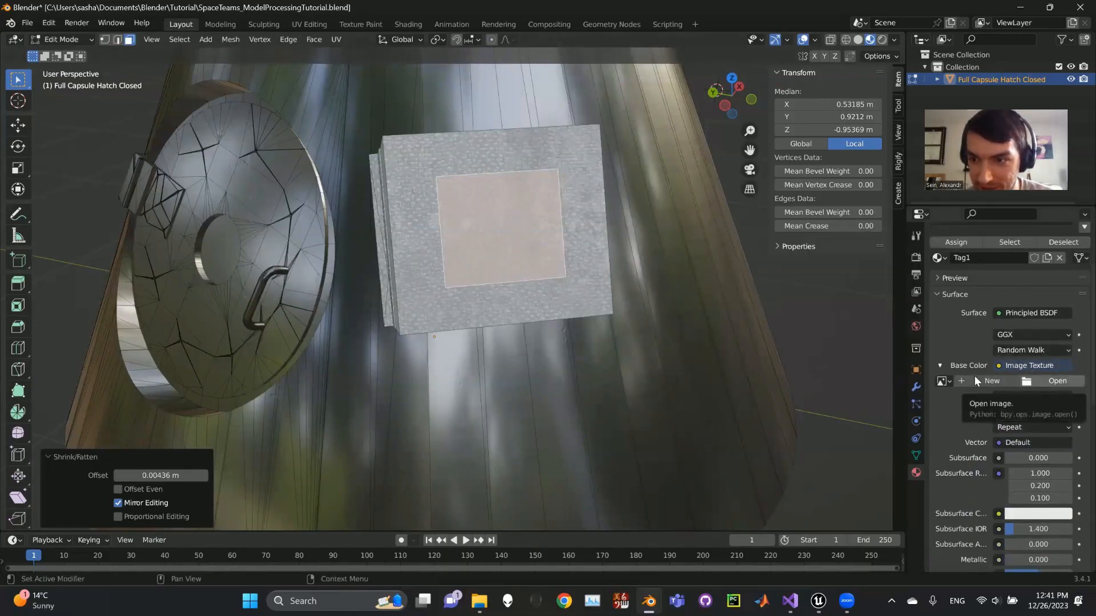
{"action": "left_click", "coordinate": [1049, 378]}
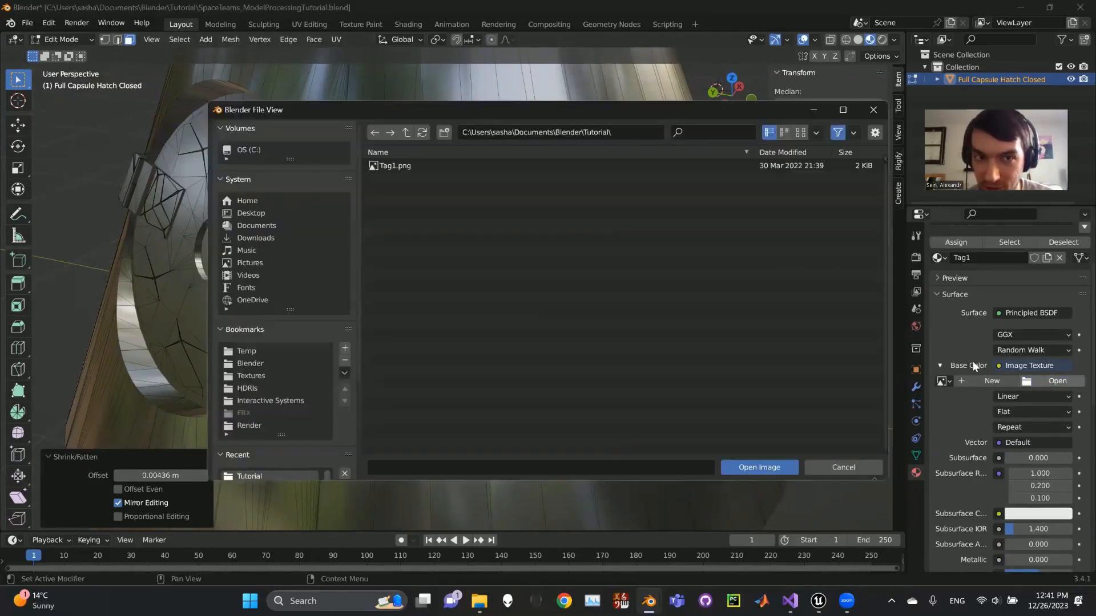
{"action": "double_click", "coordinate": [418, 166]}
Assign the Tag1 material to the small selected face on the front of the box.
{"action": "scroll", "coordinate": [999, 399], "scroll_direction": "up", "scroll_amount": 3}
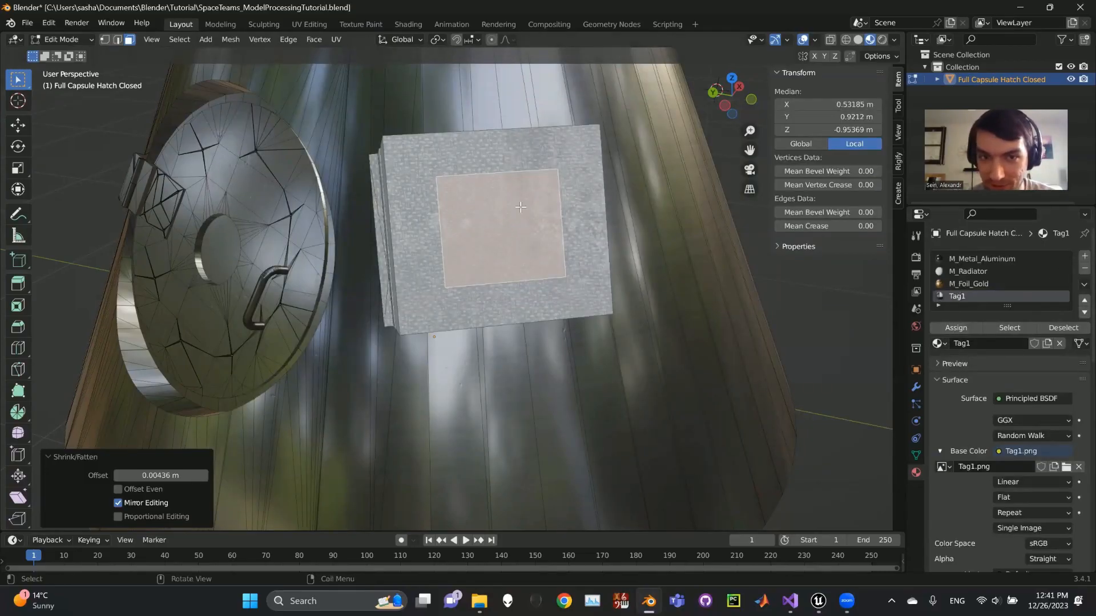
{"action": "left_click", "coordinate": [964, 272]}
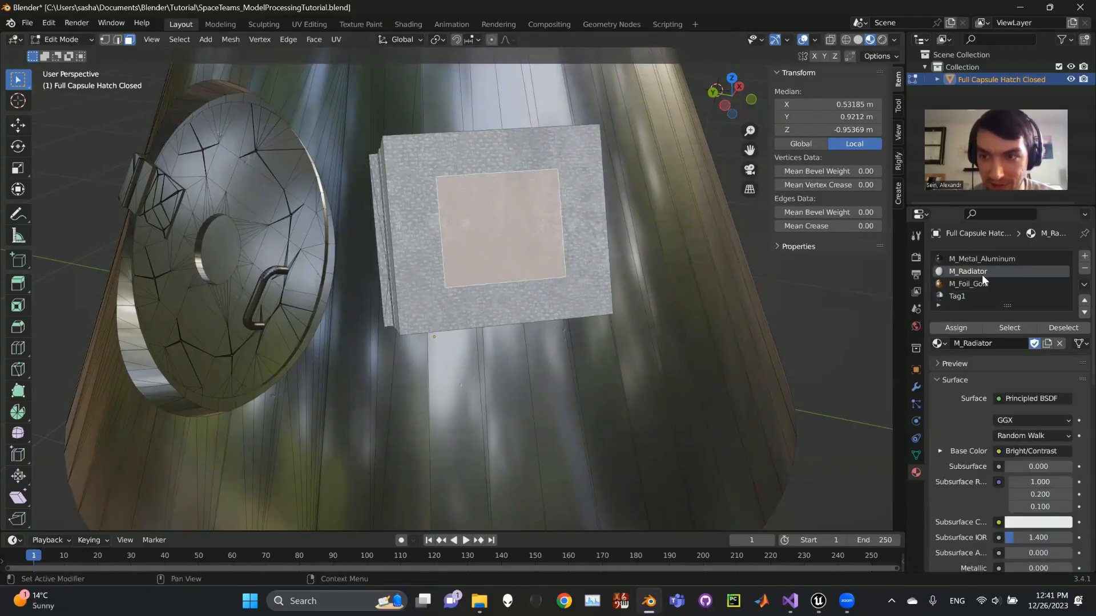
{"action": "left_click", "coordinate": [961, 296]}
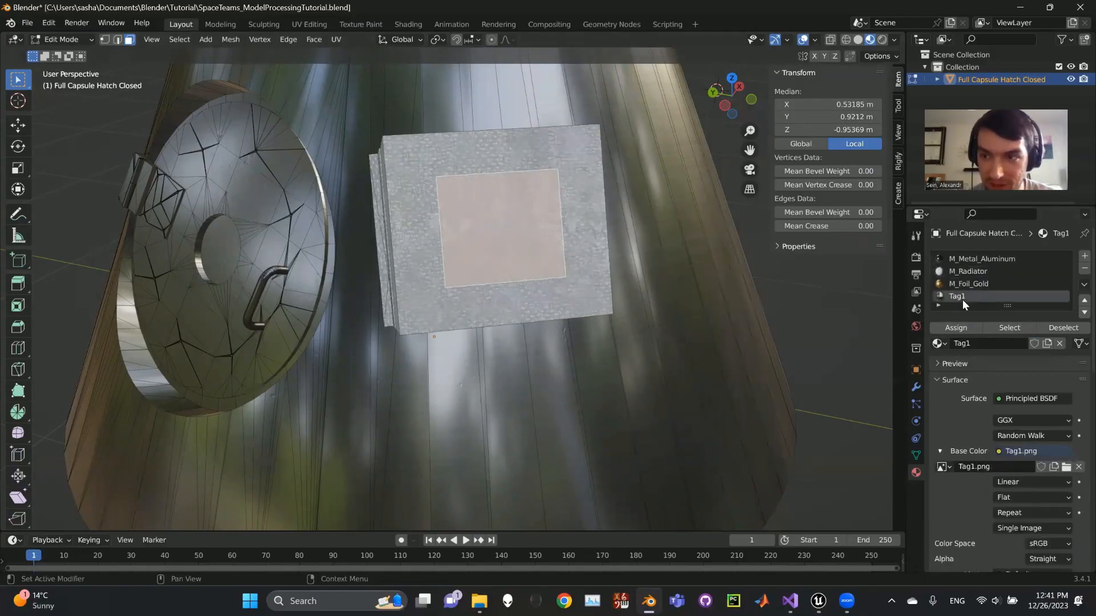
{"action": "left_click", "coordinate": [956, 327]}
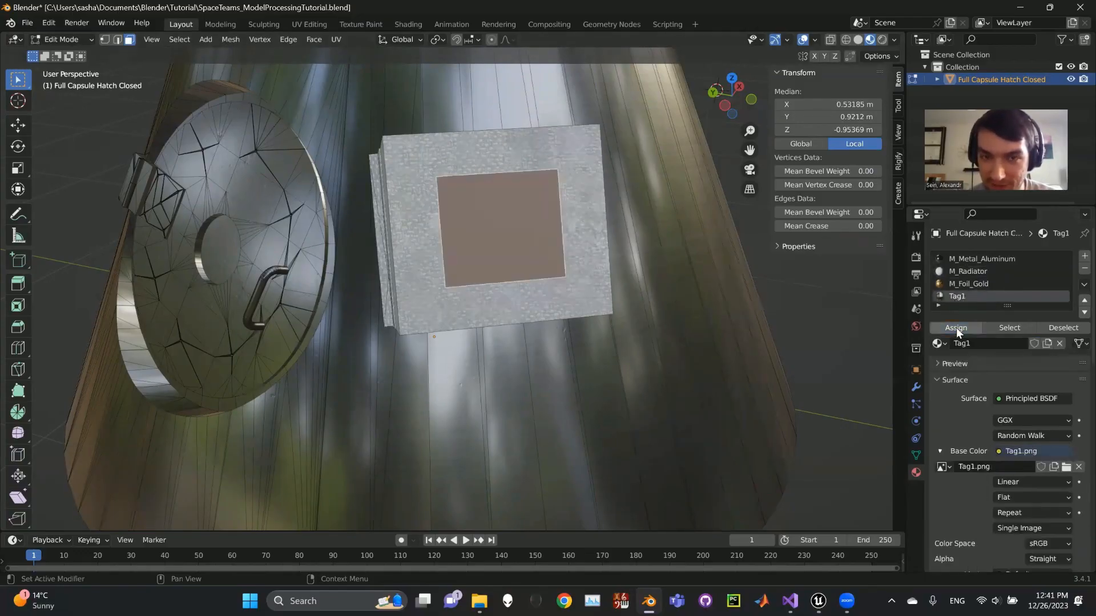
Switch to the UV Editing workspace and examine where the small face's UVs lie on the Tag1.png image.
{"action": "middle_click_drag", "start_coordinate": [590, 295], "coordinate": [560, 293]}
{"action": "middle_click_drag", "start_coordinate": [439, 273], "coordinate": [527, 269]}
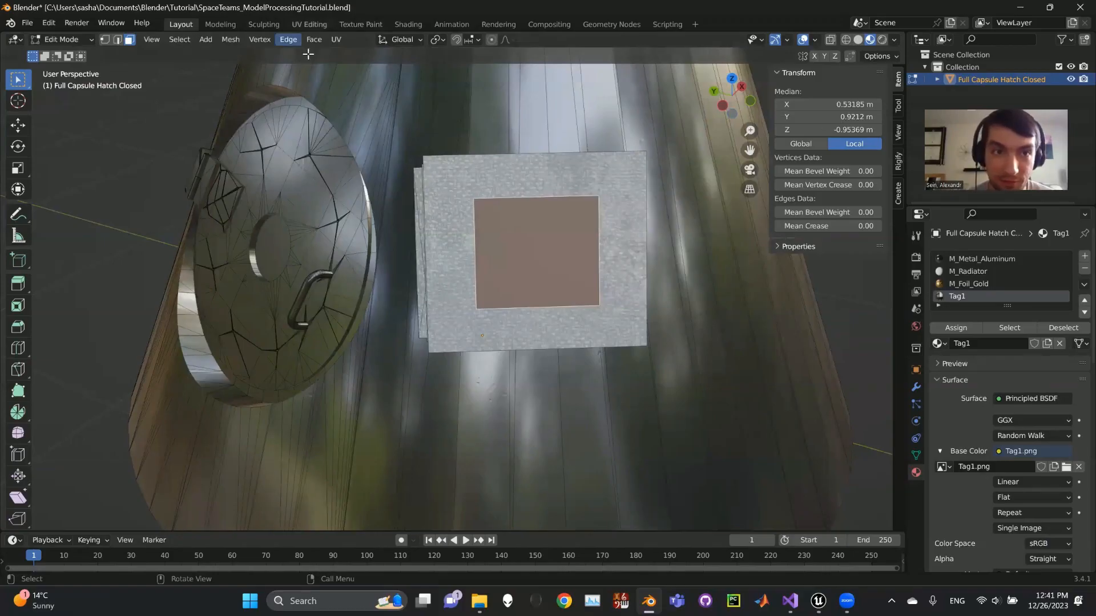
{"action": "left_click", "coordinate": [312, 23]}
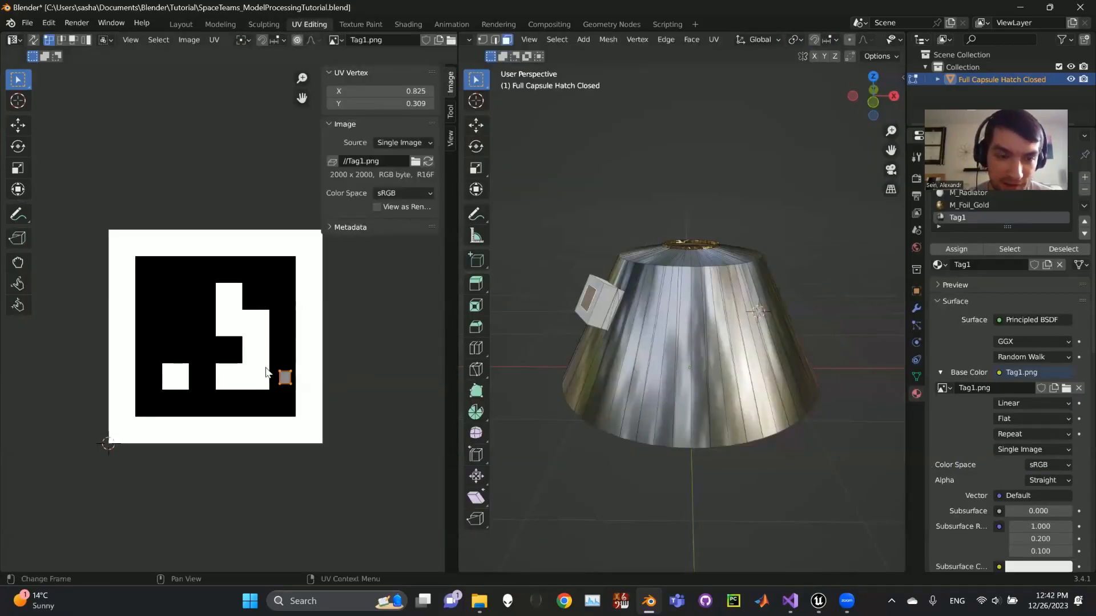
{"action": "scroll", "coordinate": [303, 394], "scroll_direction": "up", "scroll_amount": 3}
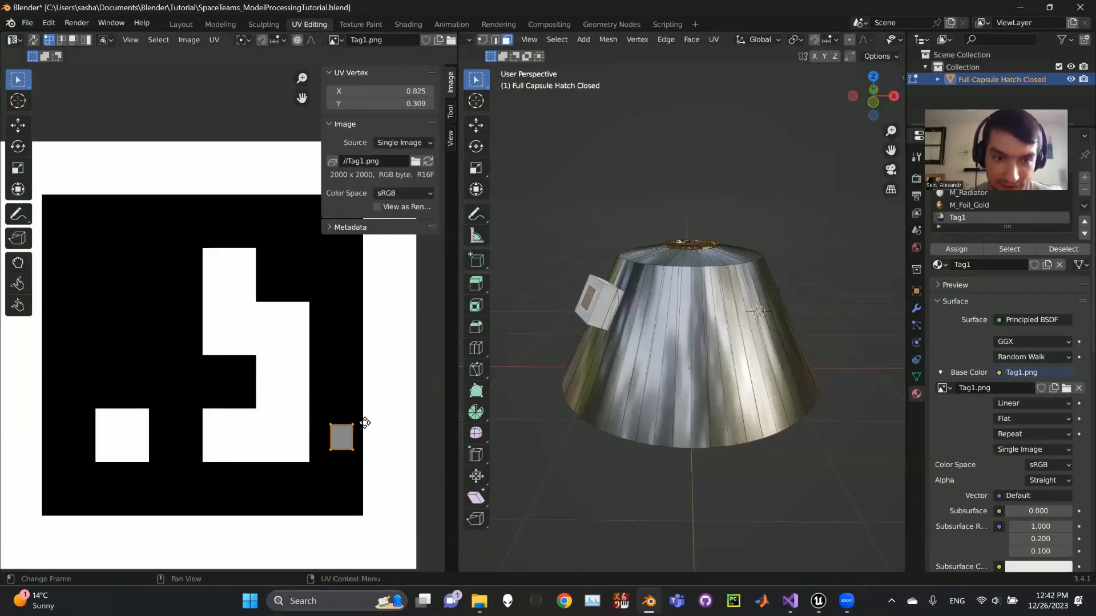
{"action": "middle_click_drag", "start_coordinate": [301, 329], "coordinate": [295, 320]}
{"action": "scroll", "coordinate": [240, 270], "scroll_direction": "down", "scroll_amount": 1}
{"action": "middle_click_drag", "start_coordinate": [240, 270], "coordinate": [289, 338]}
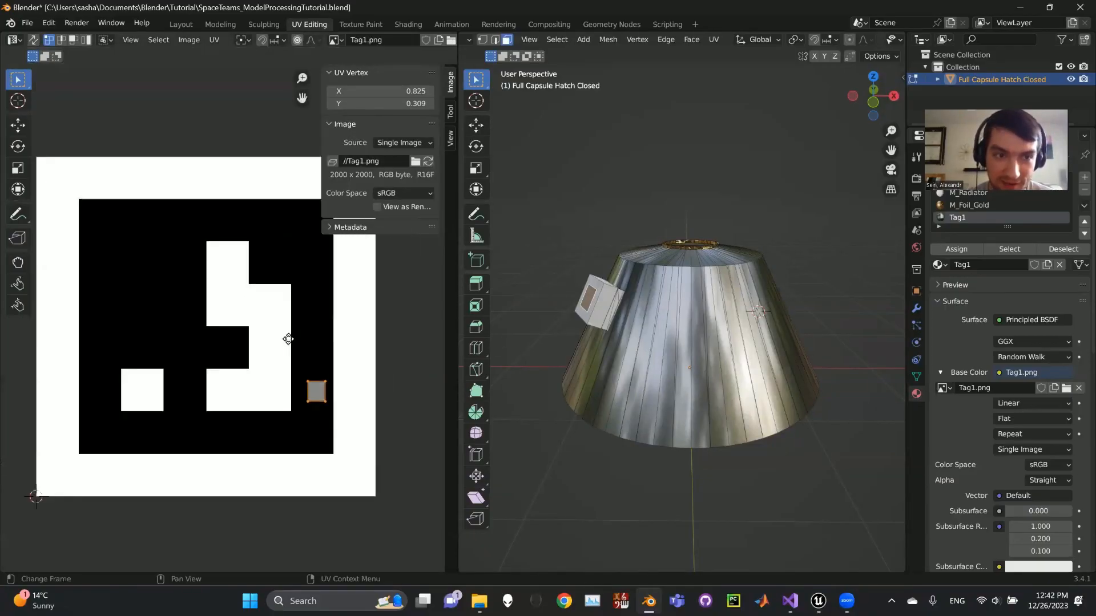
{"action": "scroll", "coordinate": [380, 414], "scroll_direction": "up", "scroll_amount": 3}
{"action": "middle_click_drag", "start_coordinate": [347, 388], "coordinate": [255, 331]}
{"action": "scroll", "coordinate": [318, 362], "scroll_direction": "down", "scroll_amount": 5}
Unwrap the small face on the box with the standard Unwrap method to map the tag image onto it.
{"action": "middle_click_drag", "start_coordinate": [622, 334], "coordinate": [727, 299]}
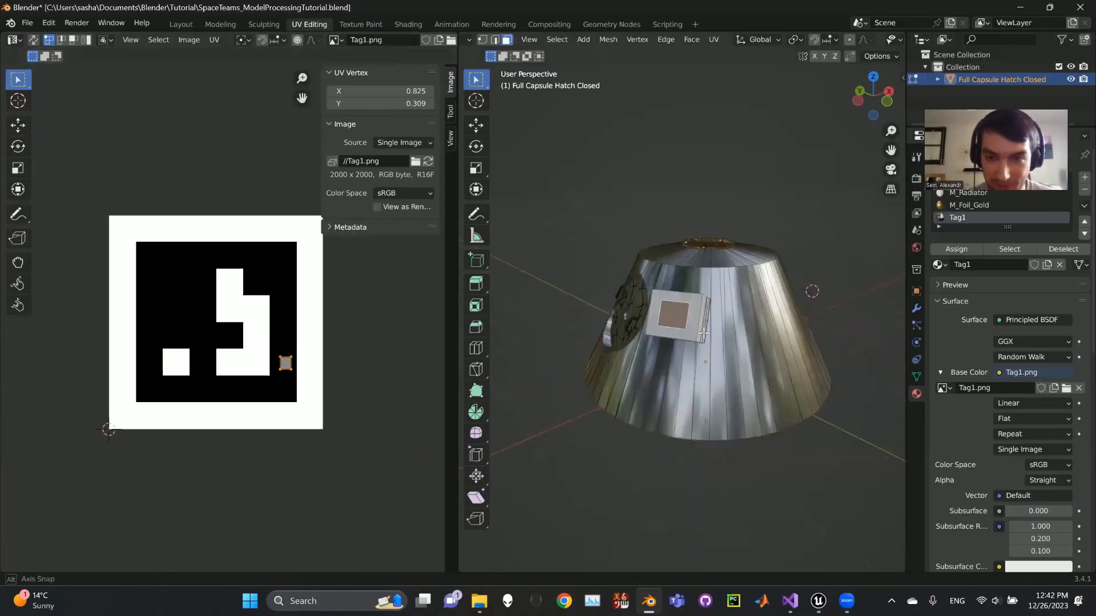
{"action": "scroll", "coordinate": [727, 299], "scroll_direction": "up", "scroll_amount": 3}
{"action": "scroll", "coordinate": [726, 299], "scroll_direction": "up", "scroll_amount": 2}
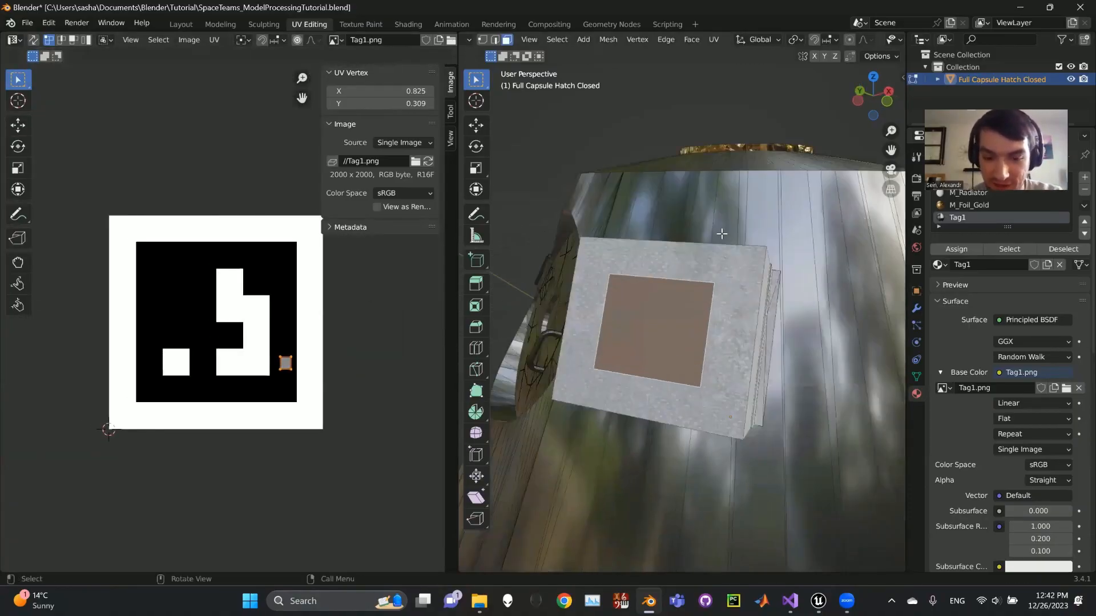
{"action": "key", "text": "u"}
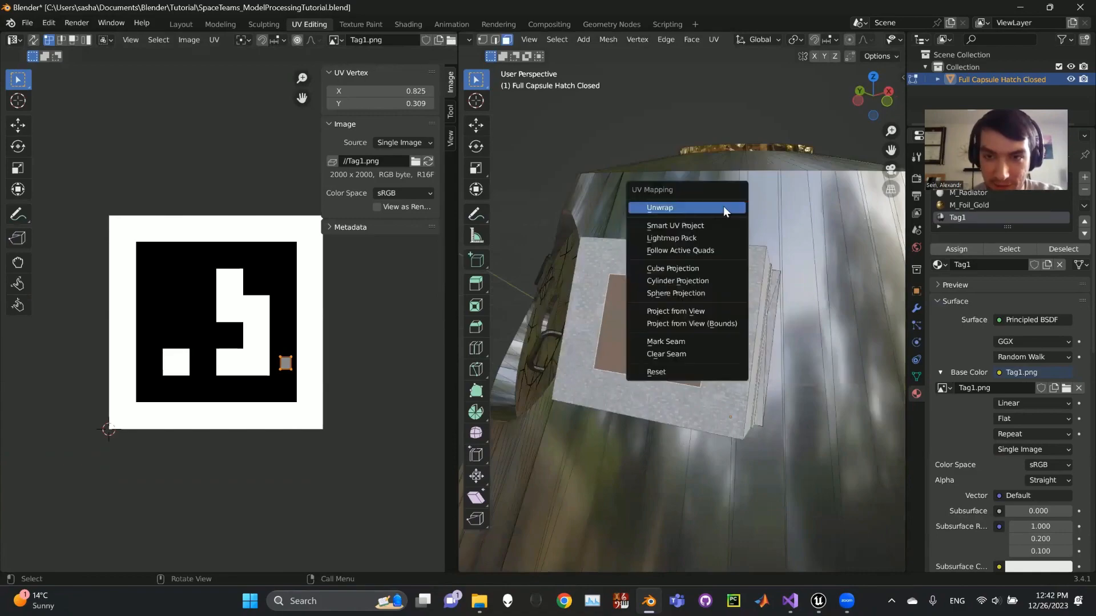
{"action": "left_click", "coordinate": [671, 203]}
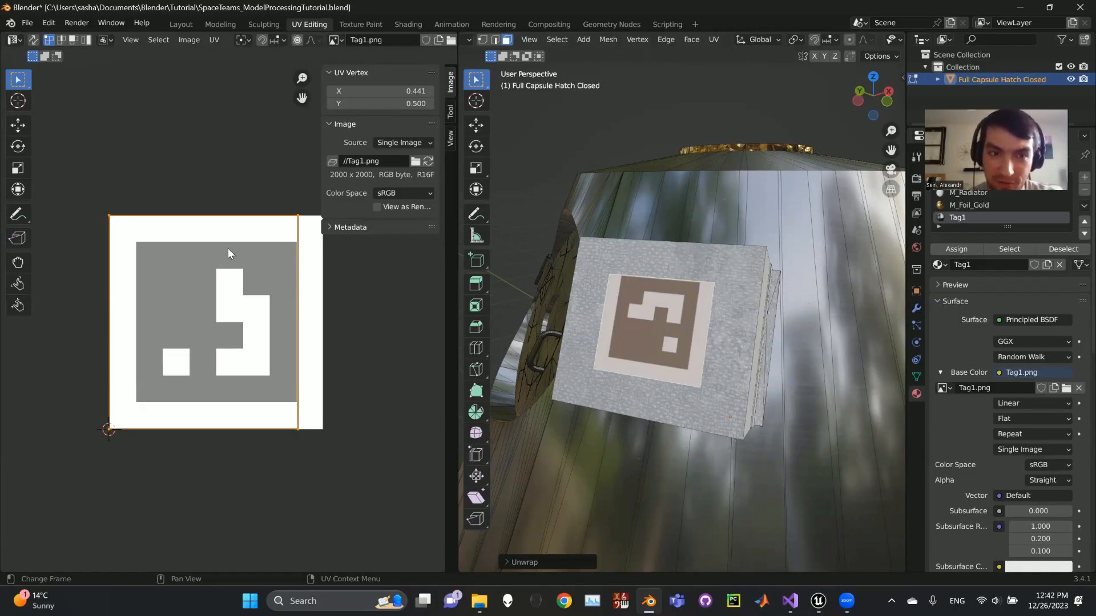
{"action": "left_click", "coordinate": [298, 216]}
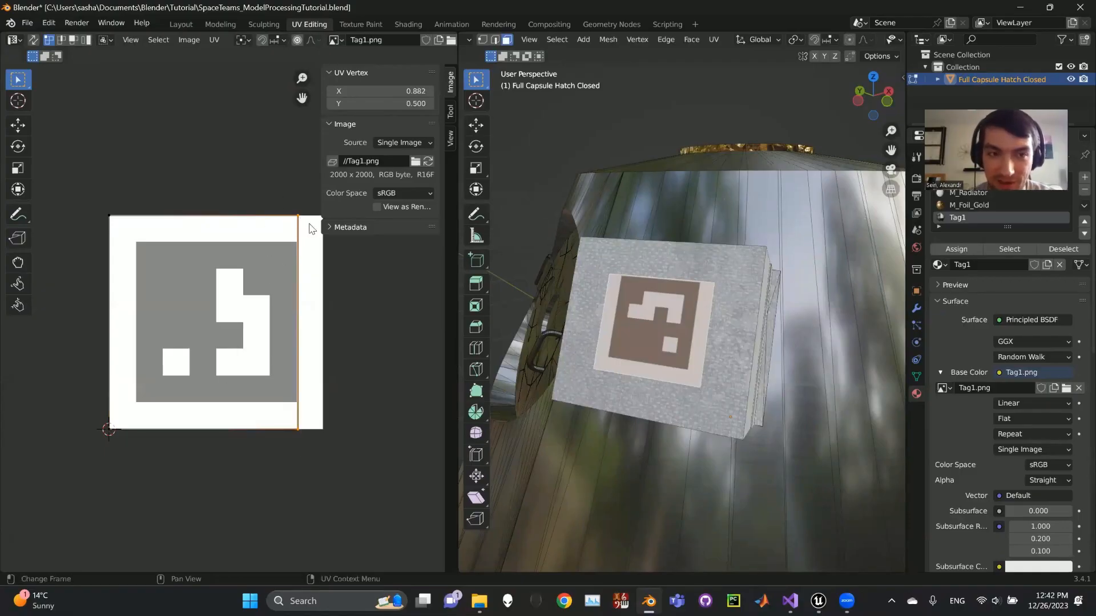
{"action": "key", "text": "g"}
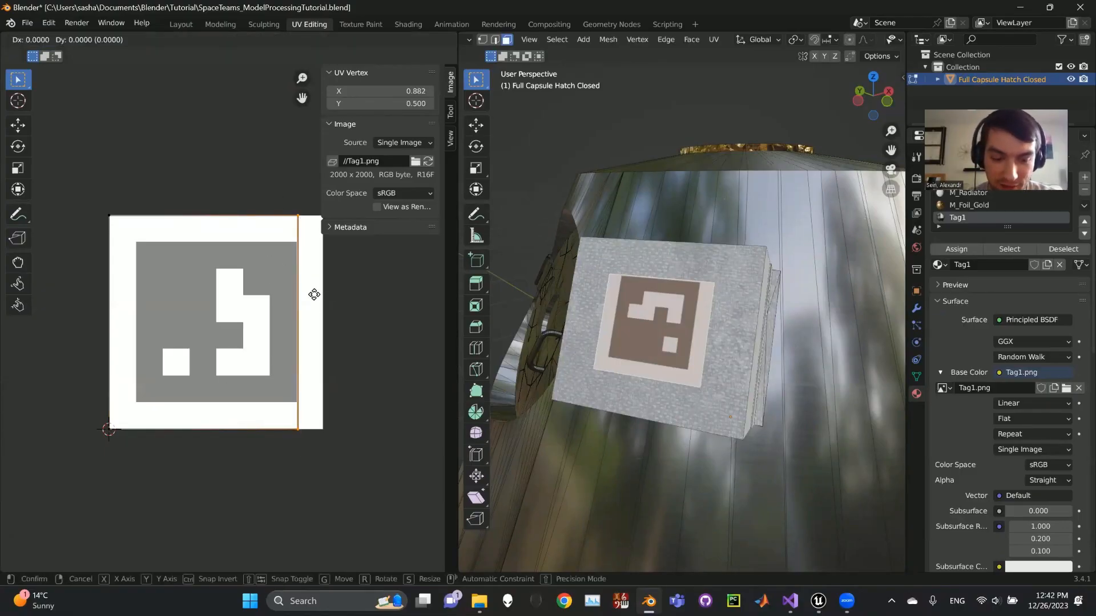
{"action": "key", "text": "x"}
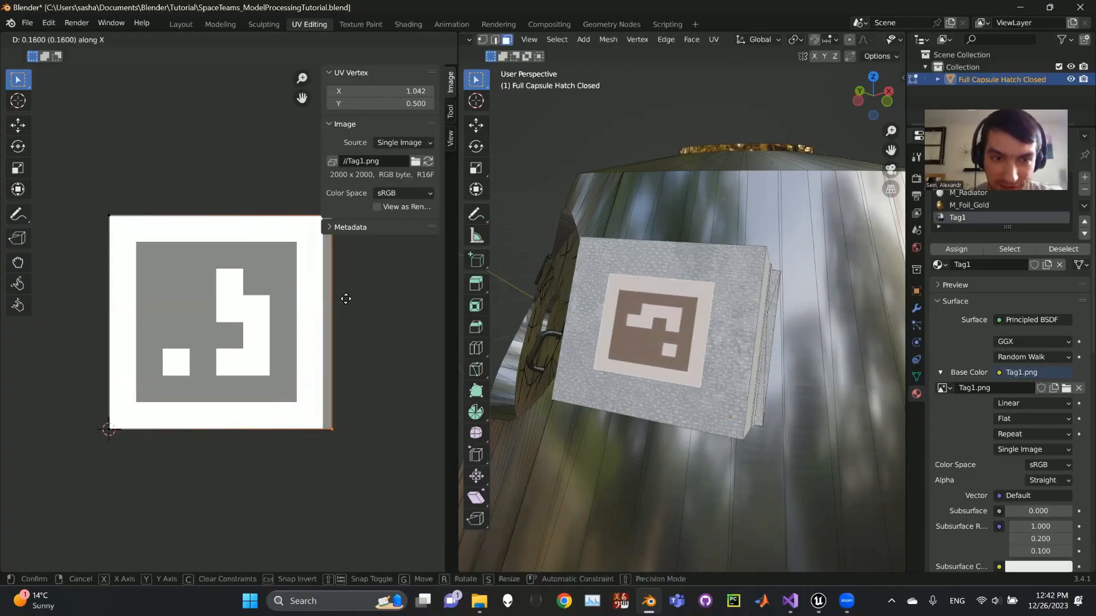
{"action": "left_click", "coordinate": [314, 294]}
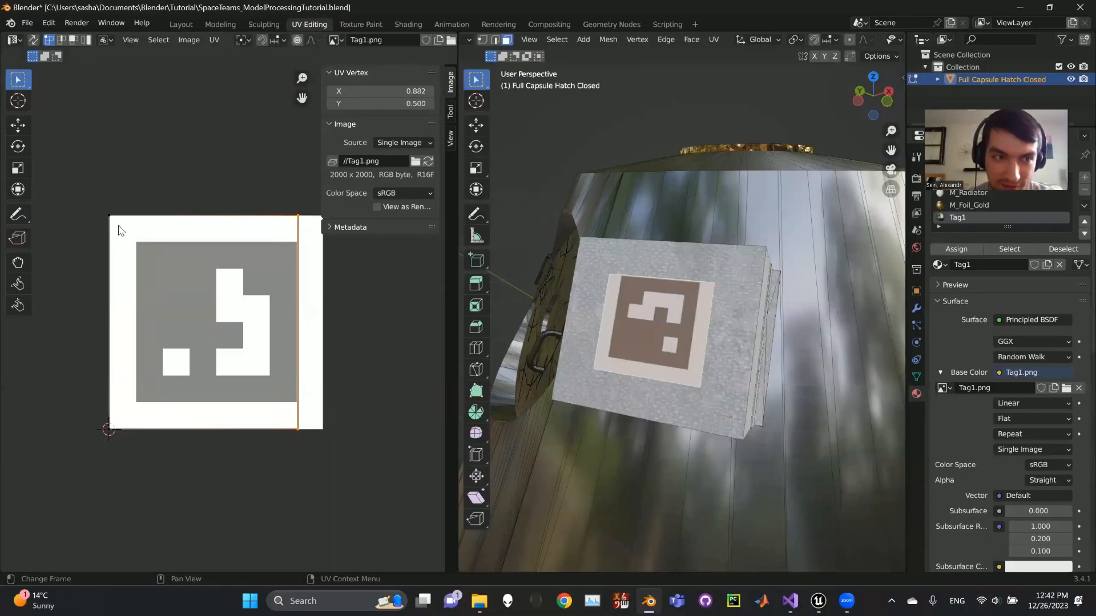
Move all of the tag face's UVs about 0.058 along X to centre them horizontally on the Tag1.png image.
{"action": "key", "text": "a"}
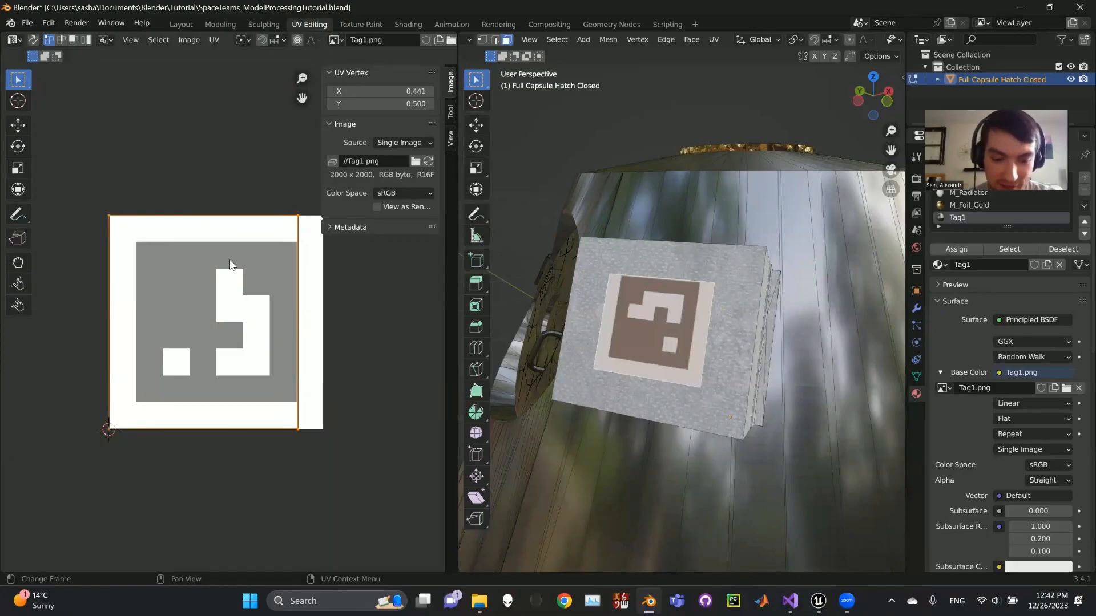
{"action": "key", "text": "g"}
{"action": "key", "text": "x"}
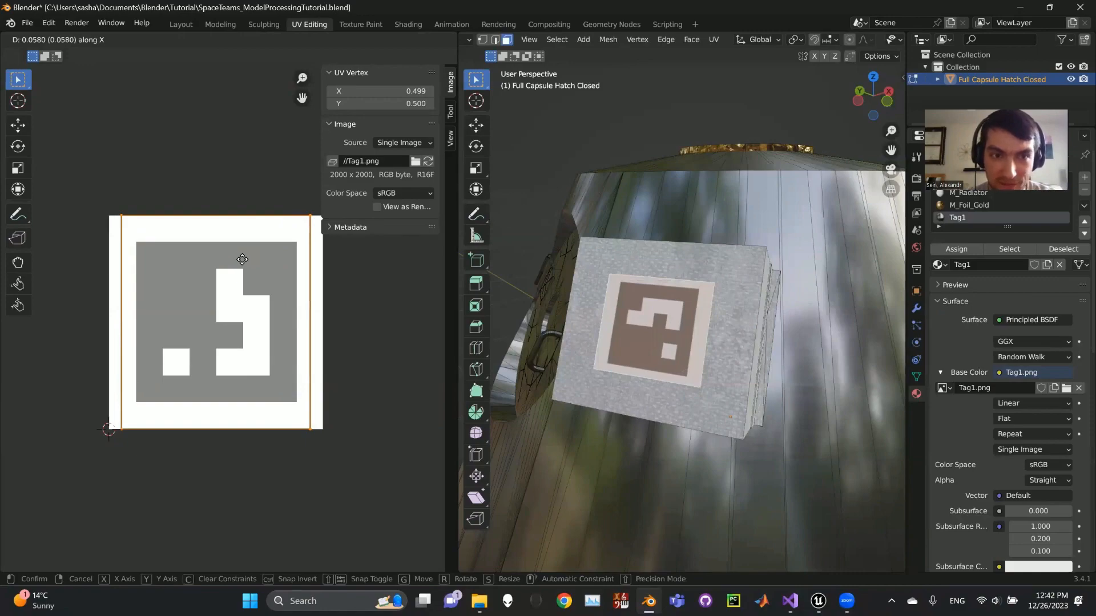
{"action": "left_click", "coordinate": [242, 259]}
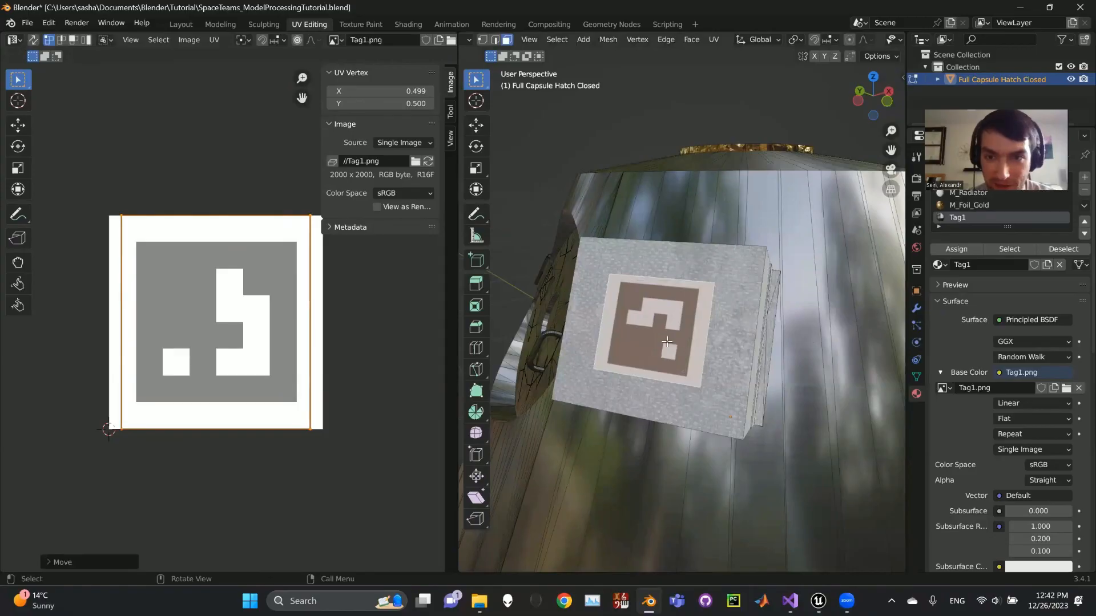
{"action": "scroll", "coordinate": [667, 341], "scroll_direction": "down", "scroll_amount": 6}
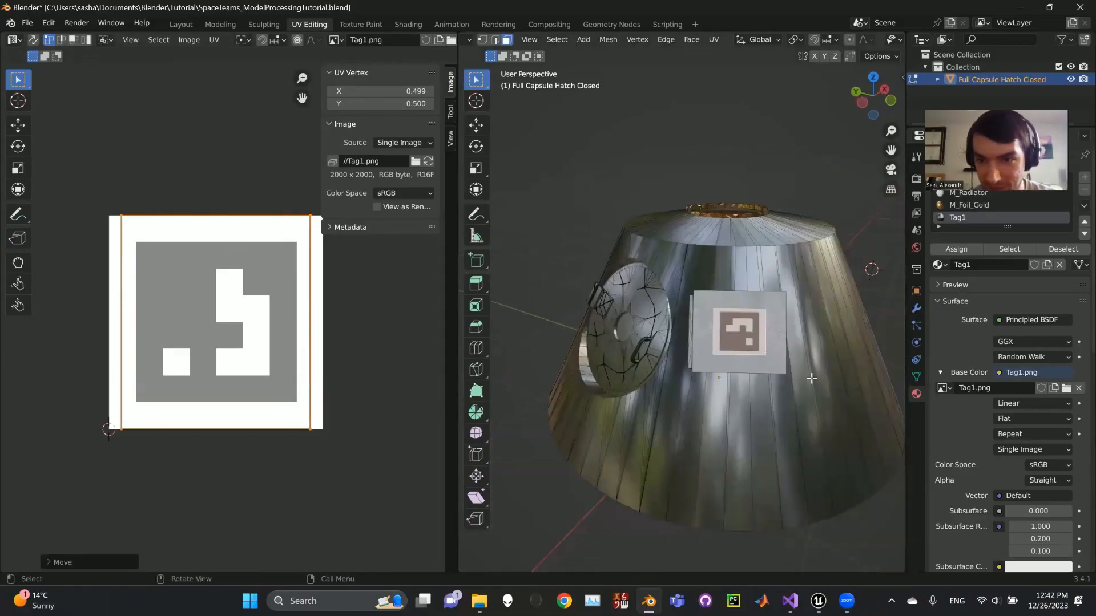
{"action": "scroll", "coordinate": [811, 379], "scroll_direction": "up", "scroll_amount": 2}
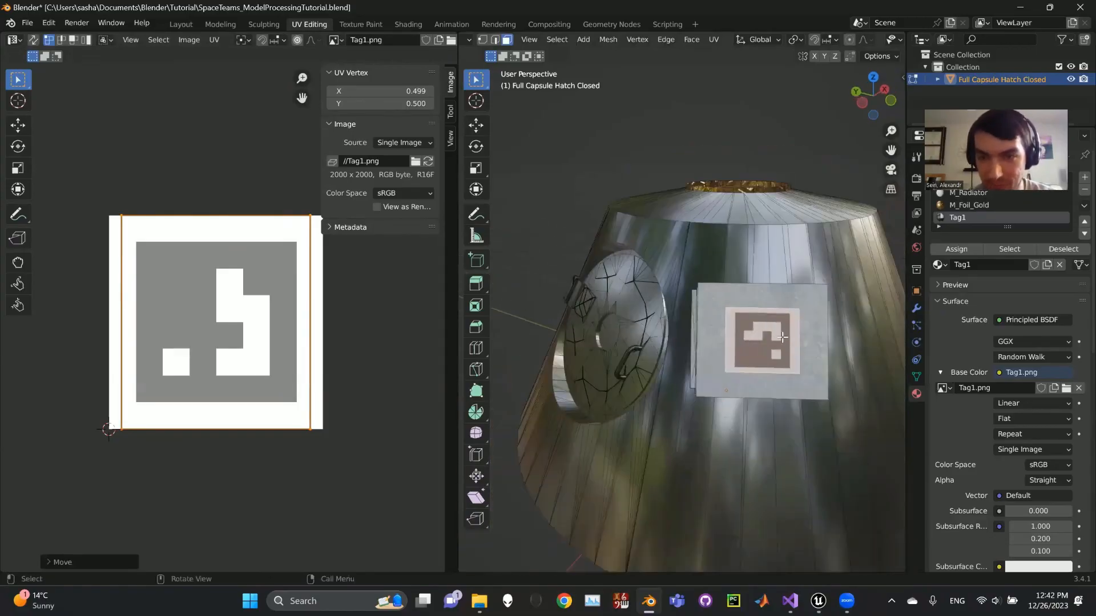
Return to the Layout workspace, check the textured tag on the capsule, and save the Blender file.
{"action": "left_click", "coordinate": [183, 26]}
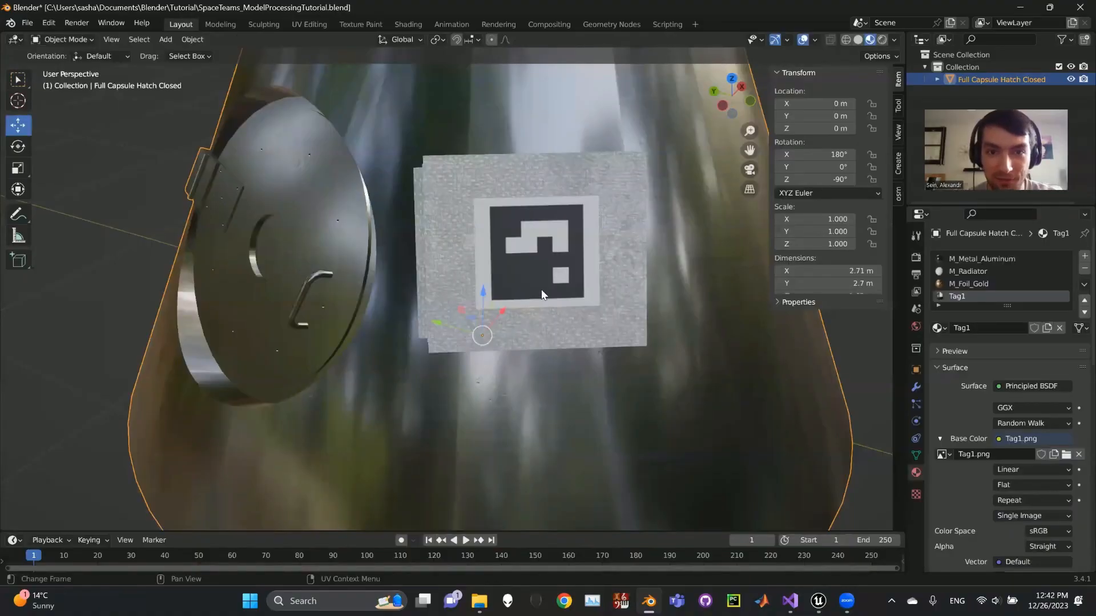
{"action": "scroll", "coordinate": [541, 290], "scroll_direction": "down", "scroll_amount": 5}
{"action": "middle_click_drag", "start_coordinate": [514, 292], "coordinate": [550, 299]}
{"action": "middle_click_drag", "start_coordinate": [645, 288], "coordinate": [638, 319], "text": "shift"}
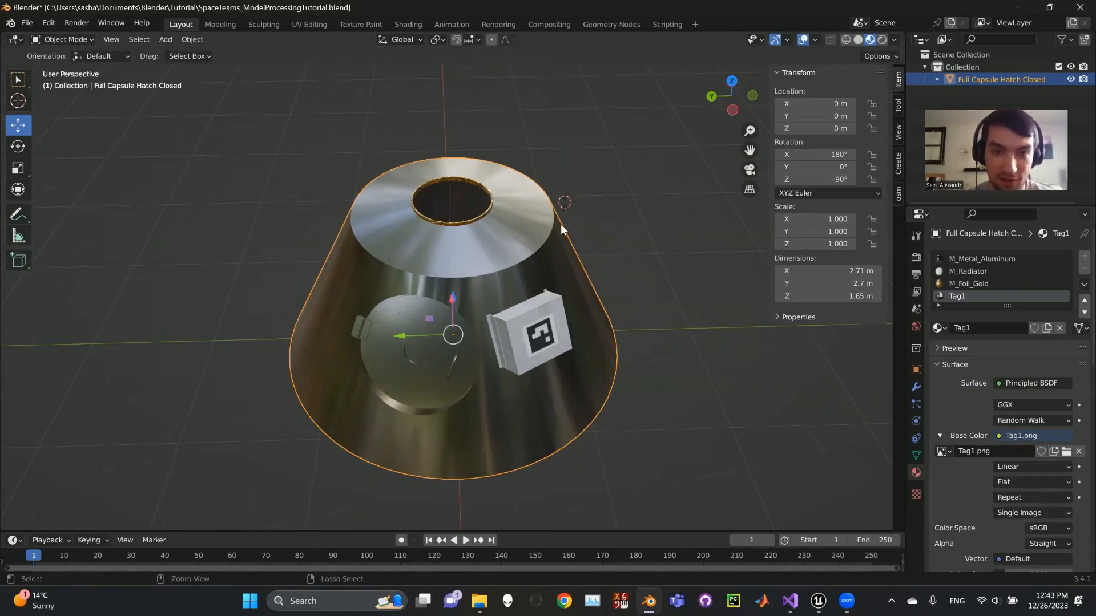
{"action": "key", "text": "ctrl+s"}
Open the glTF 2.0 export dialog for the selected capsule.
{"action": "left_click", "coordinate": [30, 23]}
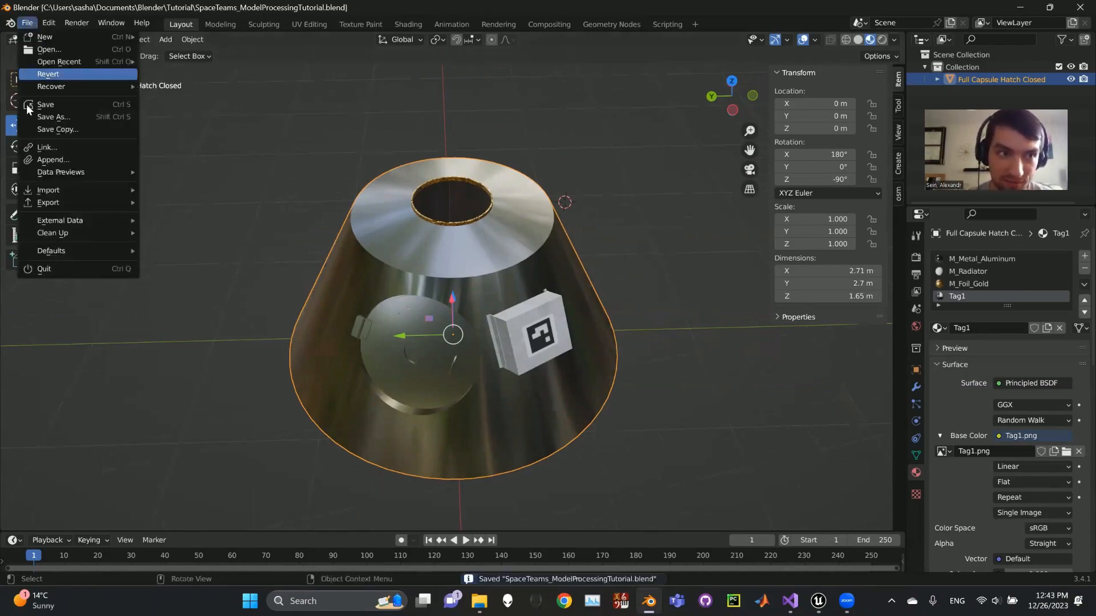
{"action": "mouse_move", "coordinate": [57, 203]}
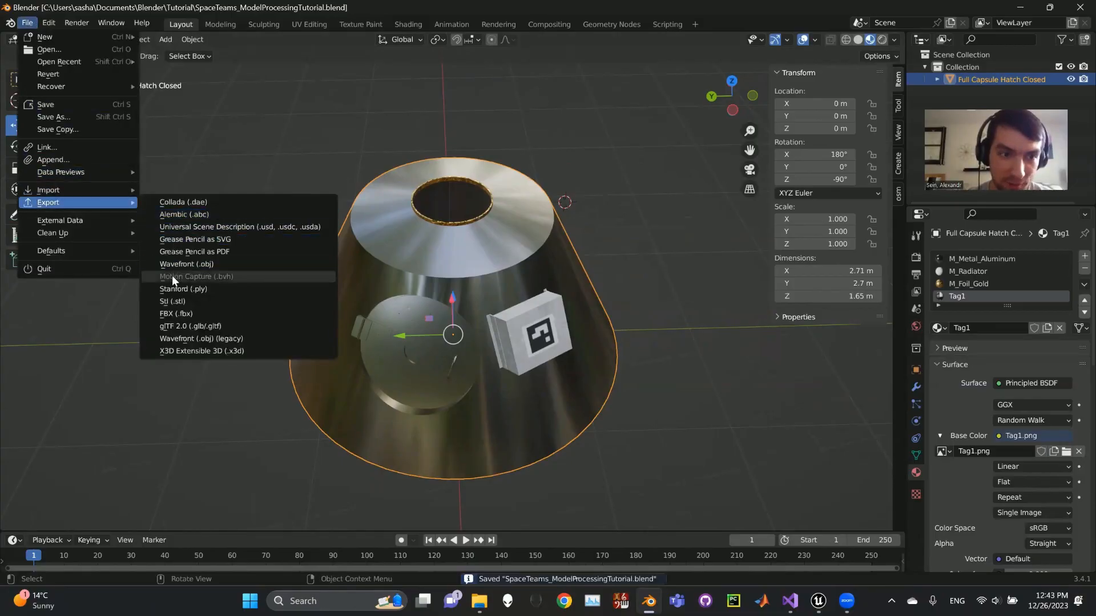
{"action": "left_click", "coordinate": [198, 329]}
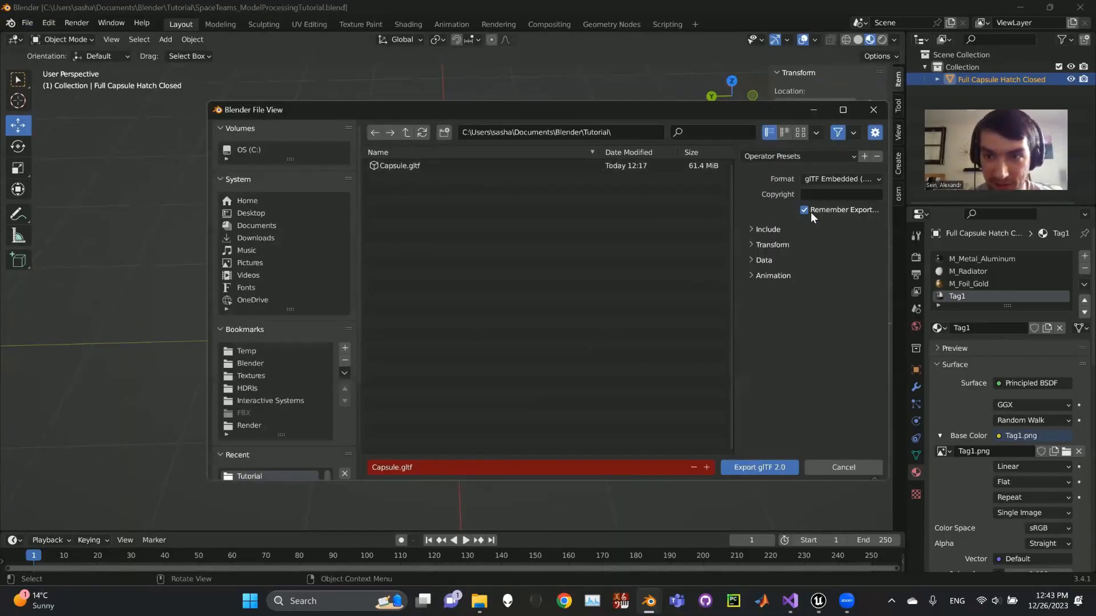
Examine the Include, Transform and Mesh options of the glTF export.
{"action": "left_click", "coordinate": [753, 230]}
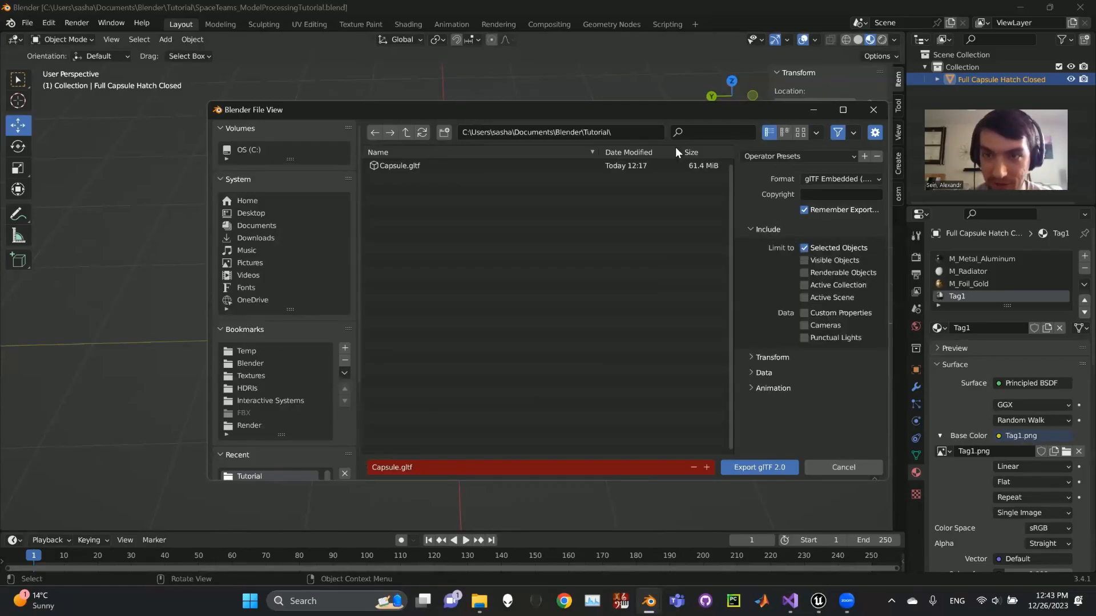
{"action": "left_click_drag", "start_coordinate": [617, 112], "coordinate": [554, 111]}
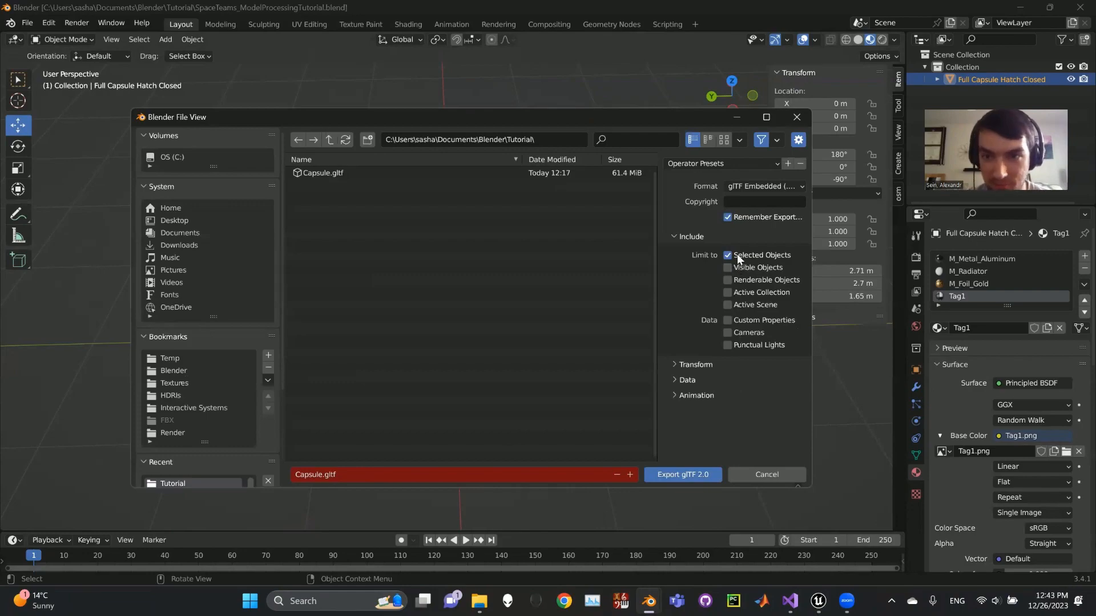
{"action": "left_click", "coordinate": [688, 364]}
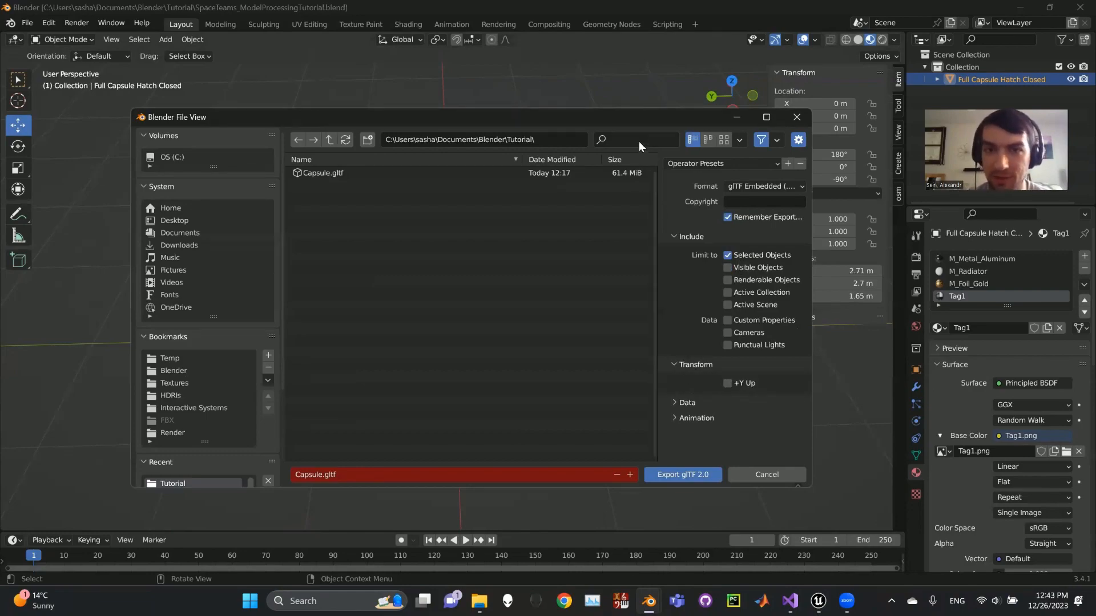
{"action": "left_click_drag", "start_coordinate": [646, 121], "coordinate": [662, 276]}
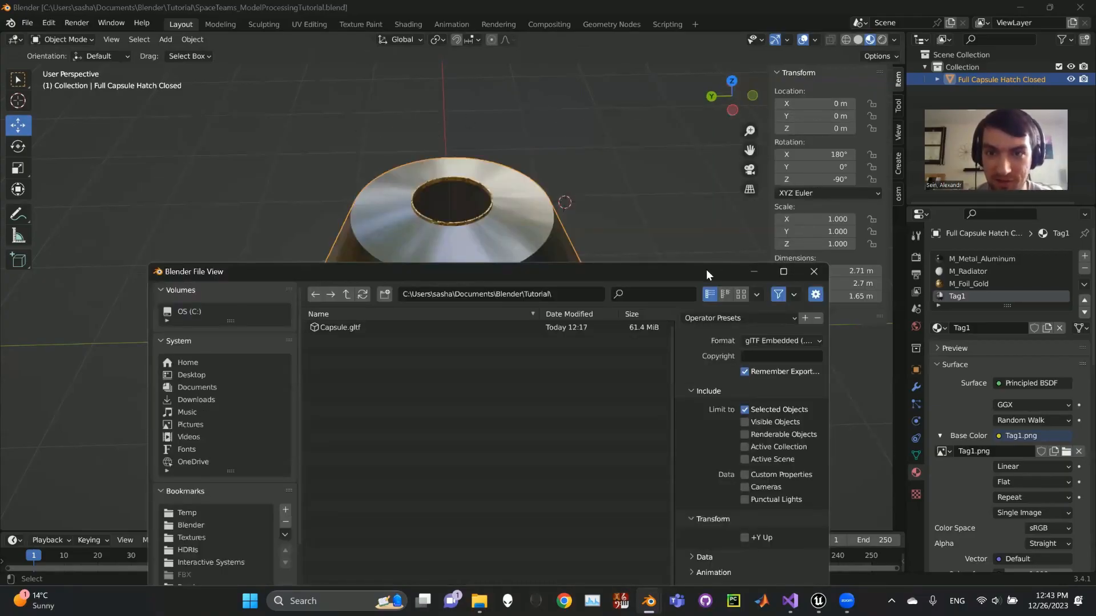
{"action": "left_click_drag", "start_coordinate": [706, 270], "coordinate": [694, 107]}
{"action": "left_click", "coordinate": [690, 352]}
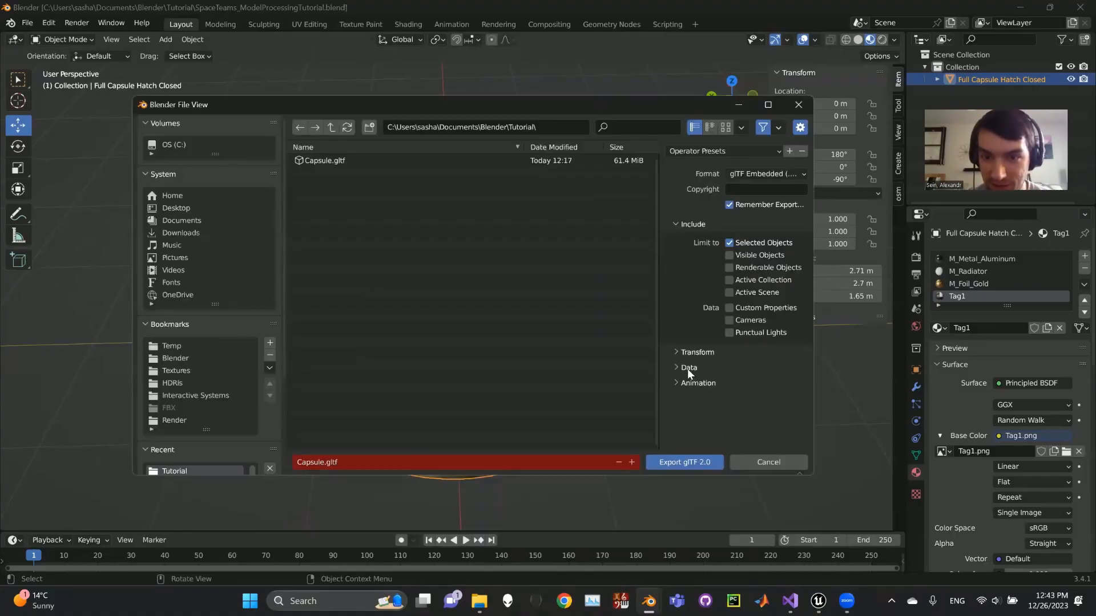
{"action": "left_click", "coordinate": [689, 367]}
{"action": "left_click", "coordinate": [682, 383]}
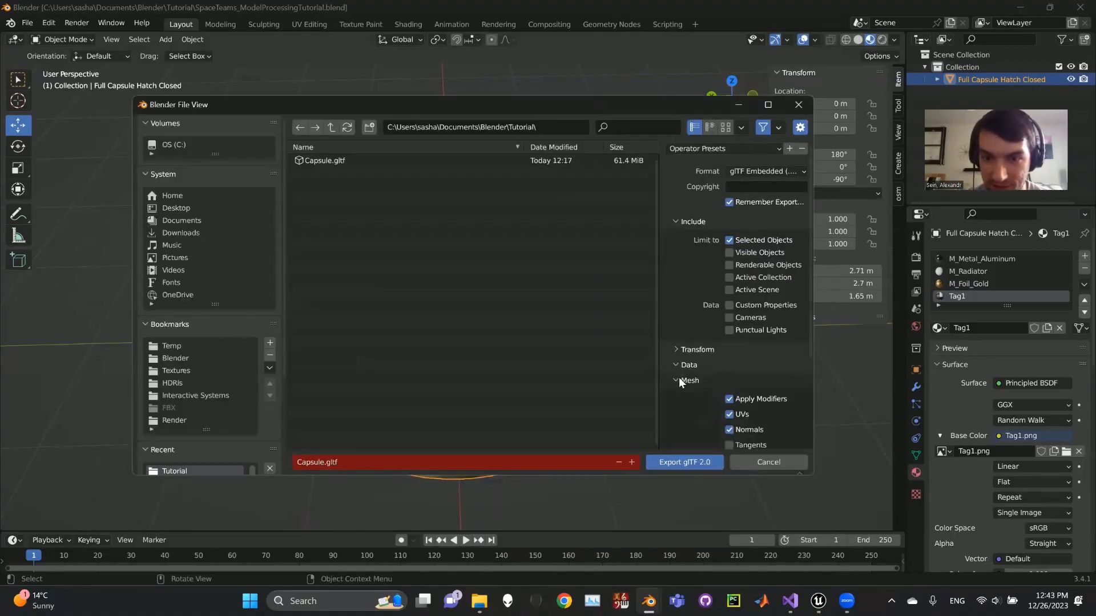
{"action": "scroll", "coordinate": [701, 381], "scroll_direction": "down", "scroll_amount": 2}
{"action": "scroll", "coordinate": [701, 380], "scroll_direction": "down", "scroll_amount": 1}
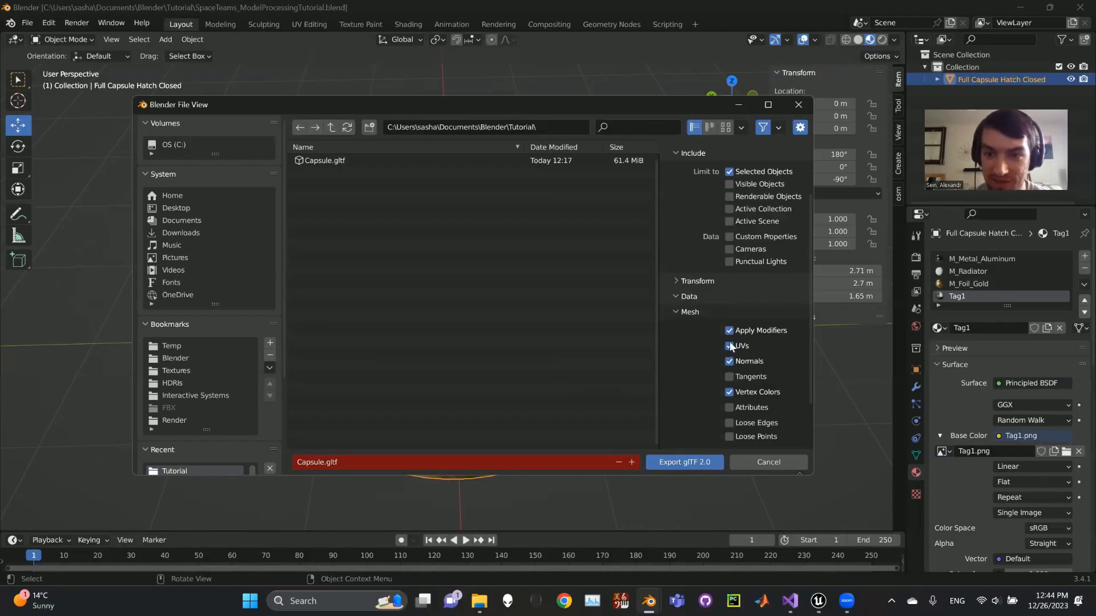
{"action": "left_click", "coordinate": [712, 313]}
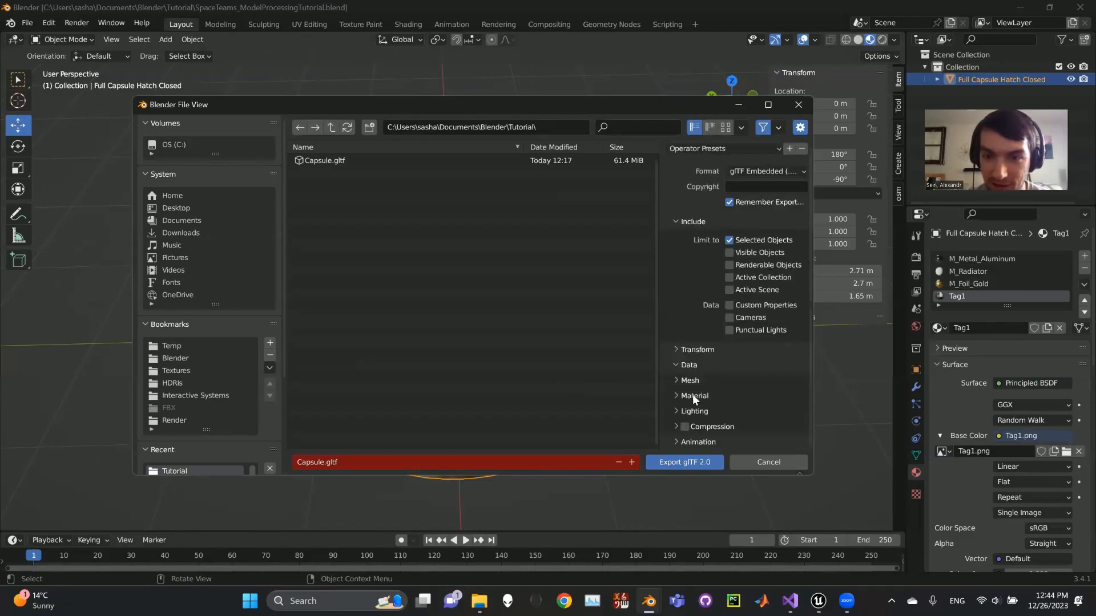
Set the Materials option to Export and export the capsule as Capsule.gltf in the Tutorial folder, overwriting the existing file.
{"action": "left_click", "coordinate": [694, 395]}
{"action": "scroll", "coordinate": [699, 388], "scroll_direction": "down", "scroll_amount": 2}
{"action": "left_click", "coordinate": [757, 362]}
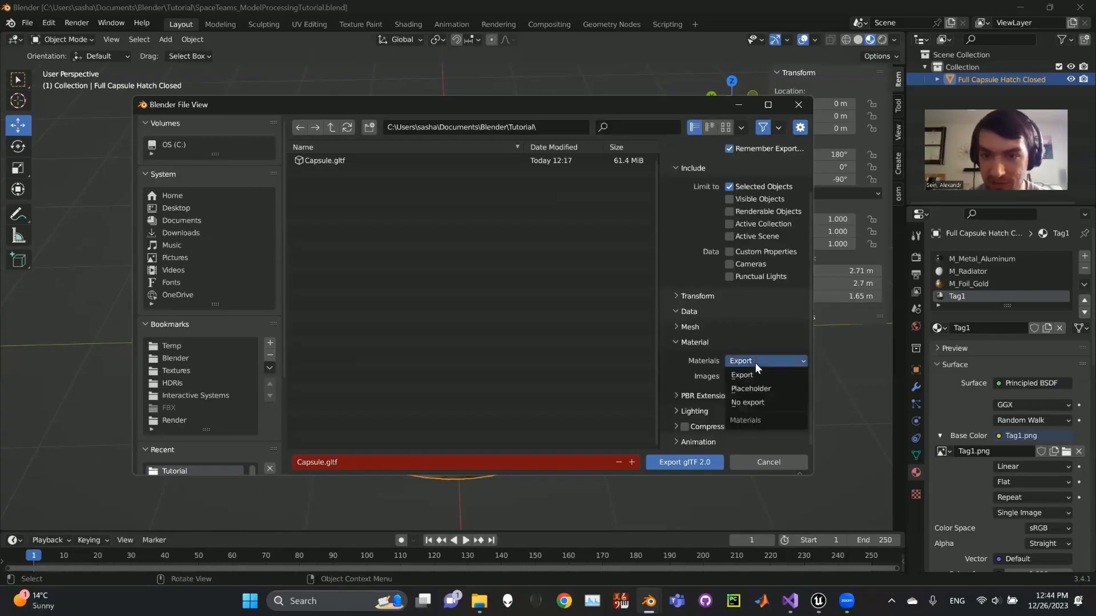
{"action": "left_click", "coordinate": [744, 374]}
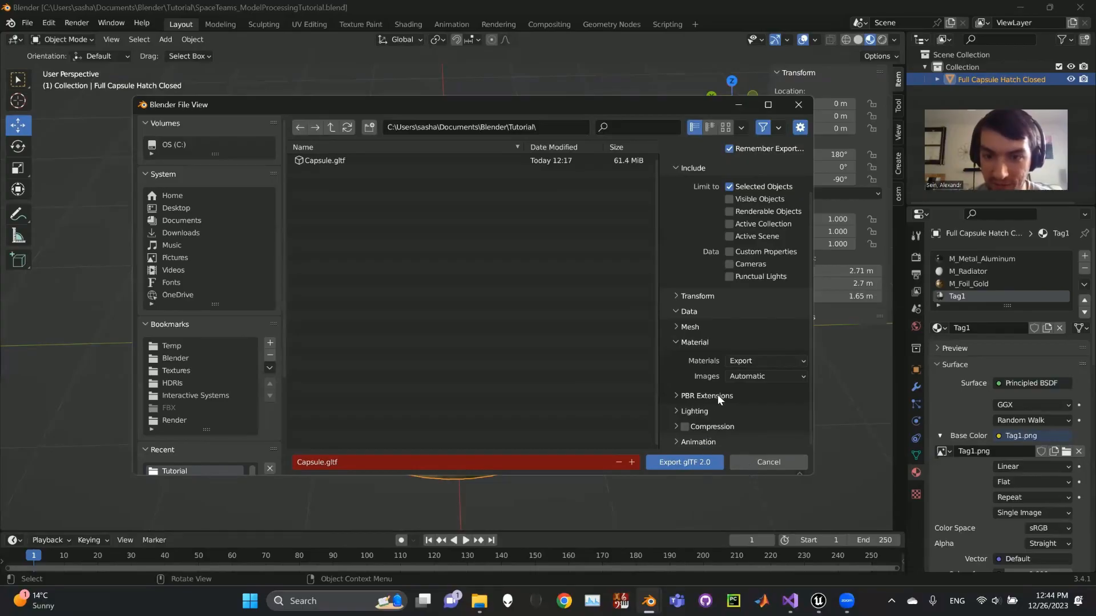
{"action": "left_click", "coordinate": [693, 461]}
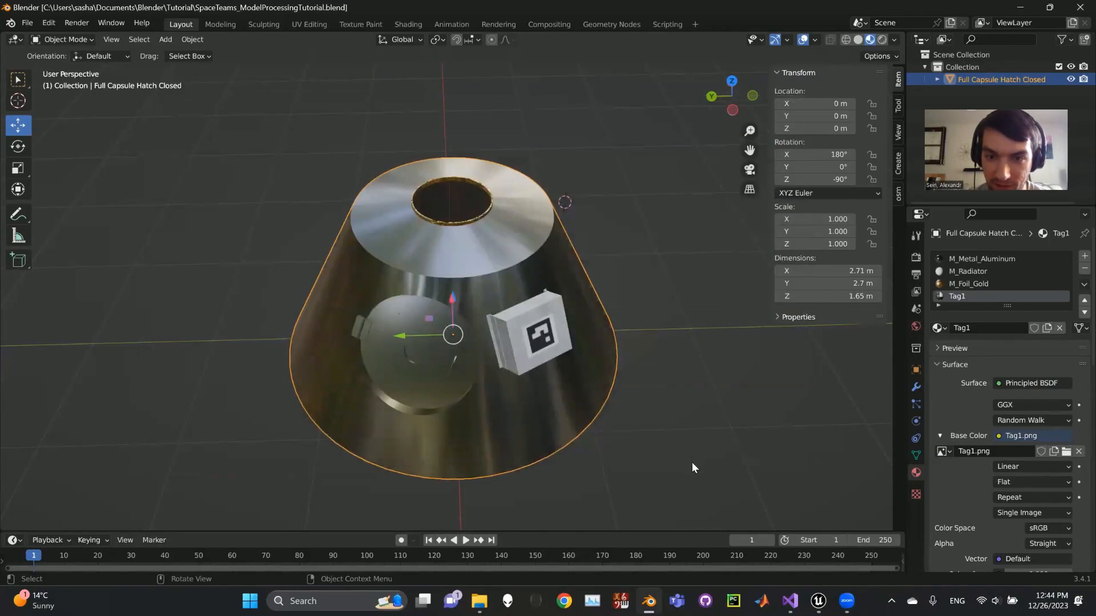
{"action": "scroll", "coordinate": [623, 285], "scroll_direction": "down", "scroll_amount": 1}
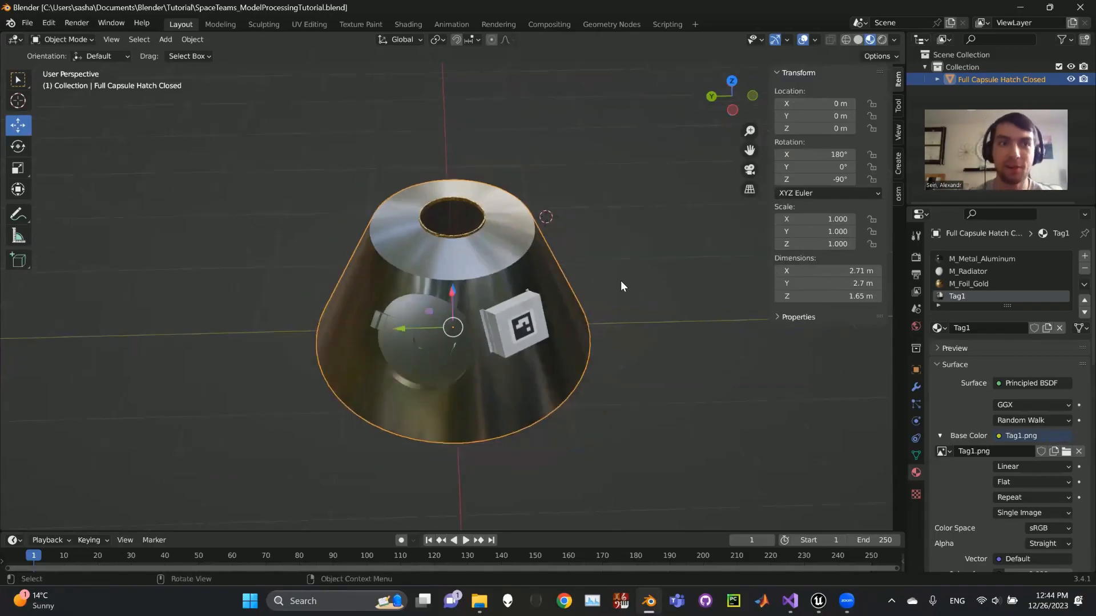
{"action": "mouse_move", "coordinate": [628, 309]}
{"action": "middle_mouse_down"}
{"action": "mouse_move", "coordinate": [626, 292]}
{"action": "mouse_move", "coordinate": [614, 299]}
{"action": "middle_mouse_up"}
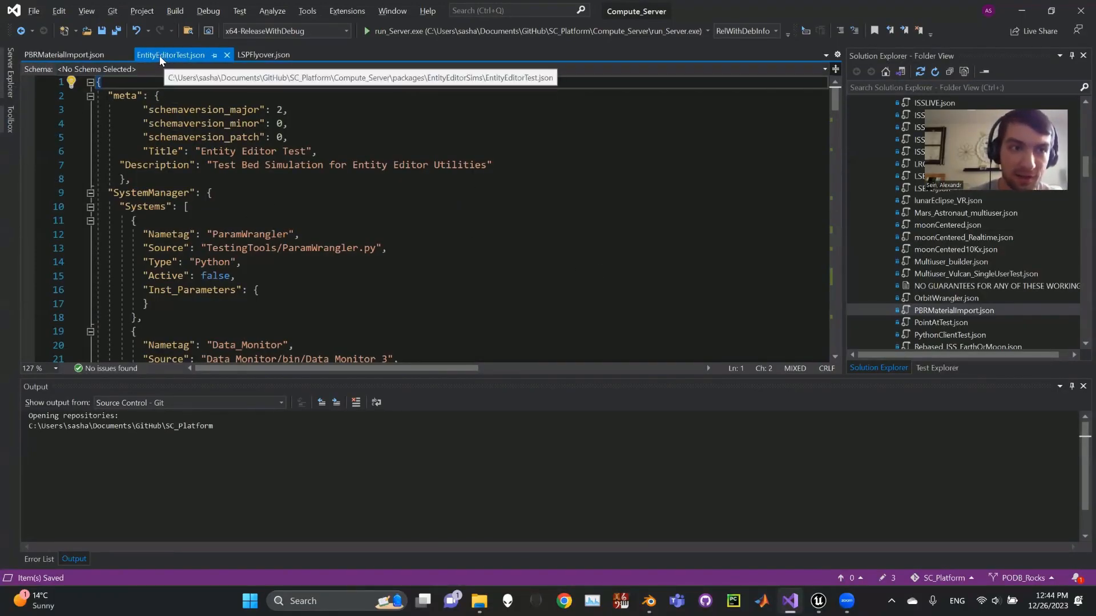
Switch to EntityEditorTest.json in Visual Studio and read through its systems, time, pawn and EntityLoaded model import definitions.
{"action": "left_click", "coordinate": [163, 97]}
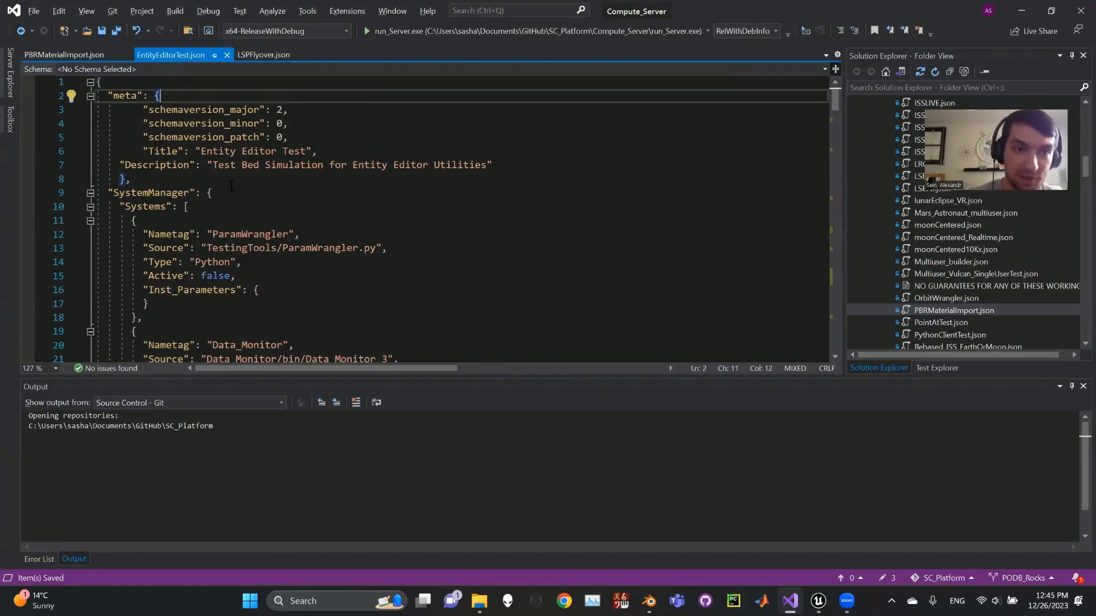
{"action": "scroll", "coordinate": [229, 175], "scroll_direction": "down", "scroll_amount": 6}
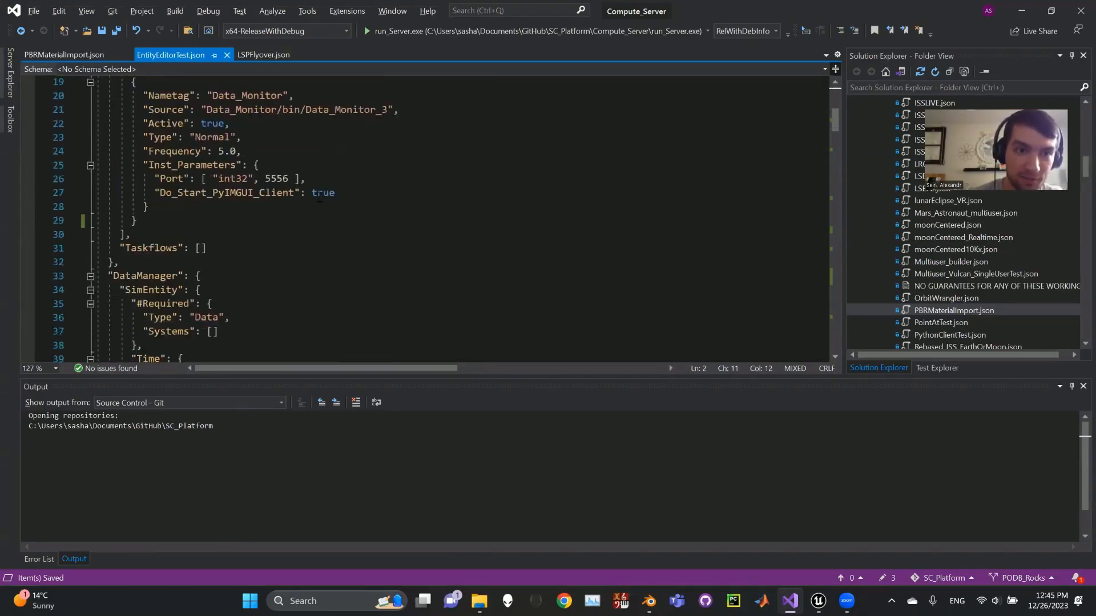
{"action": "scroll", "coordinate": [320, 197], "scroll_direction": "down", "scroll_amount": 6}
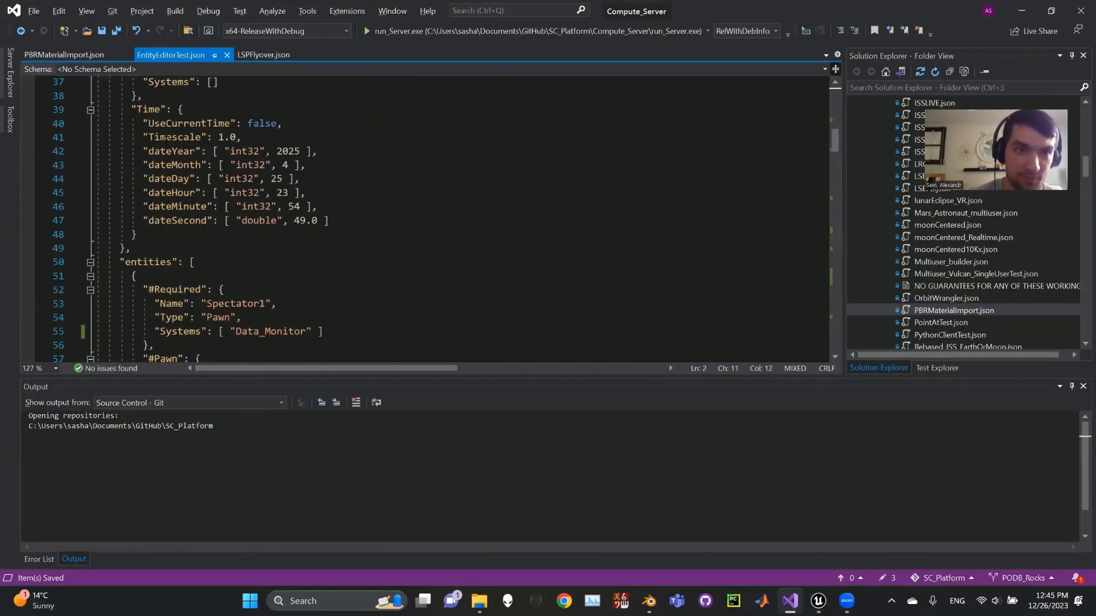
{"action": "scroll", "coordinate": [183, 189], "scroll_direction": "up", "scroll_amount": 3}
{"action": "scroll", "coordinate": [171, 183], "scroll_direction": "down", "scroll_amount": 6}
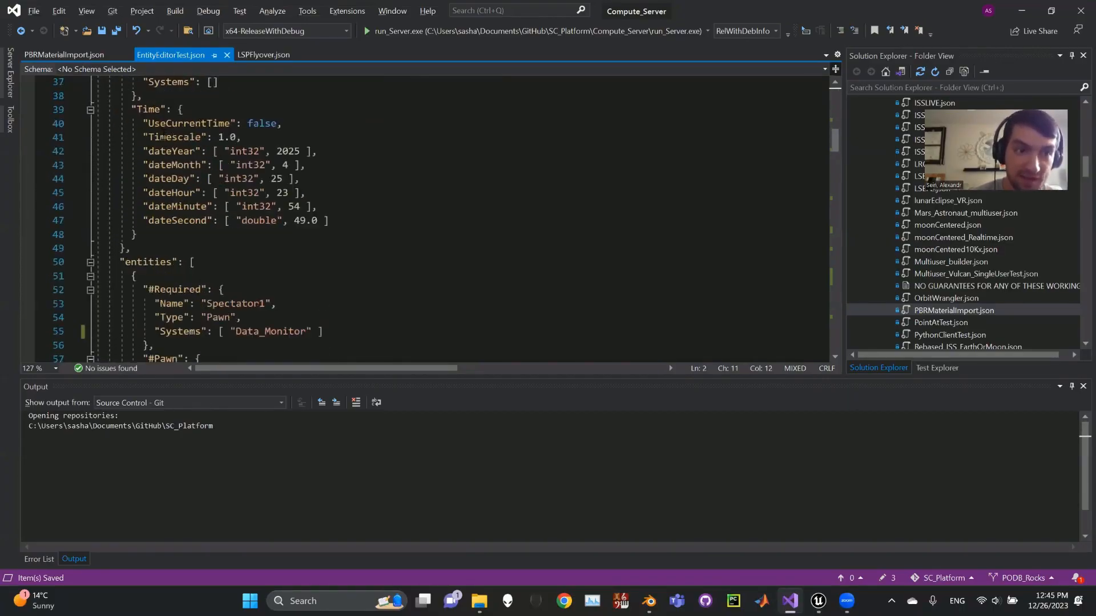
{"action": "scroll", "coordinate": [227, 177], "scroll_direction": "down", "scroll_amount": 3}
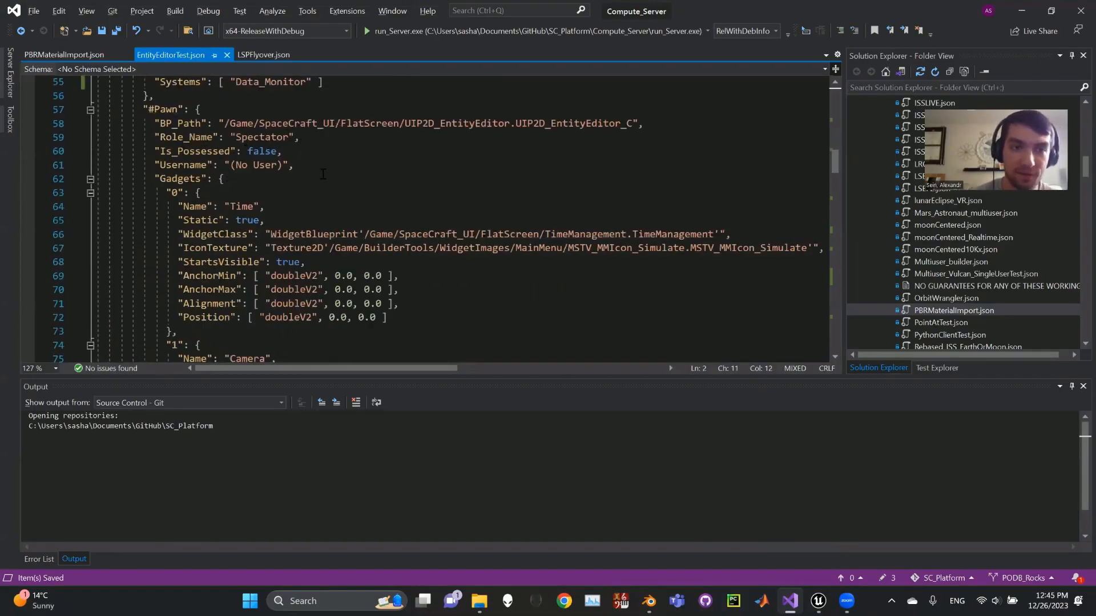
{"action": "scroll", "coordinate": [303, 169], "scroll_direction": "down", "scroll_amount": 20}
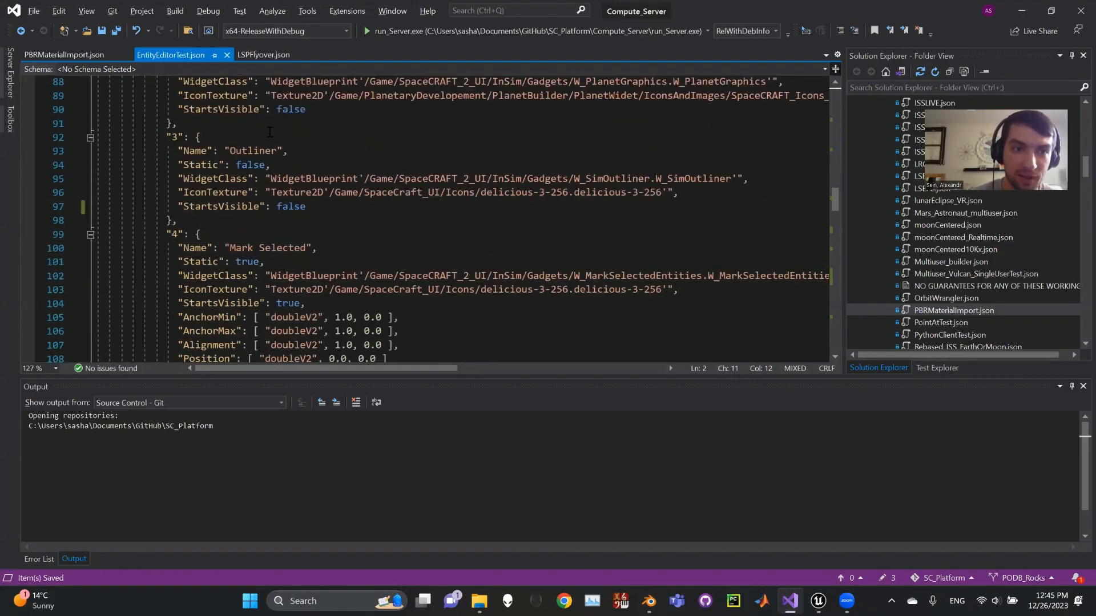
{"action": "scroll", "coordinate": [263, 231], "scroll_direction": "down", "scroll_amount": 8}
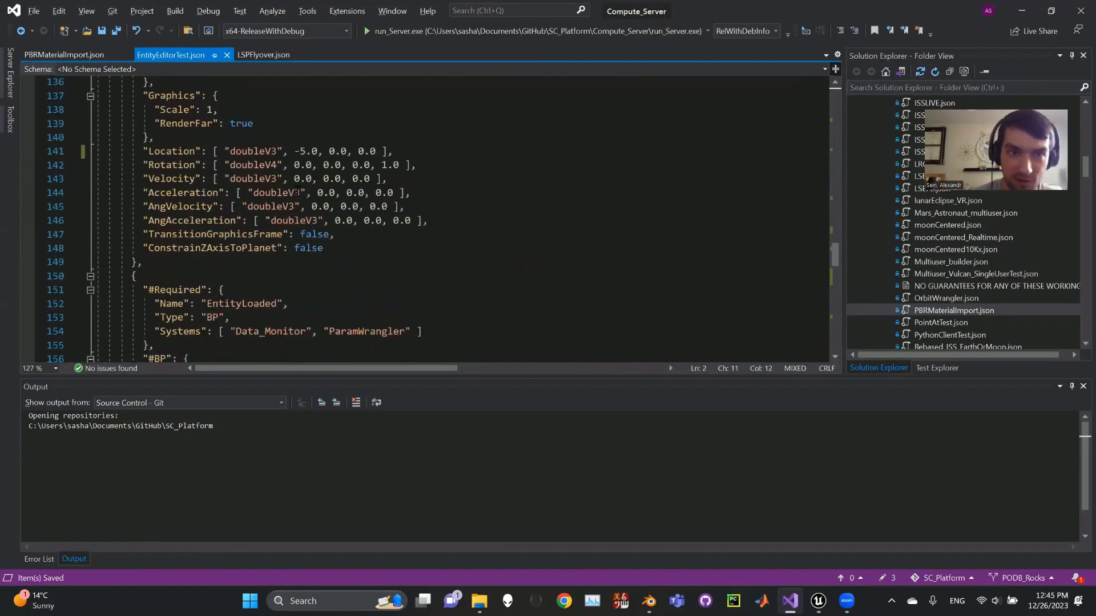
{"action": "scroll", "coordinate": [242, 147], "scroll_direction": "up", "scroll_amount": 1}
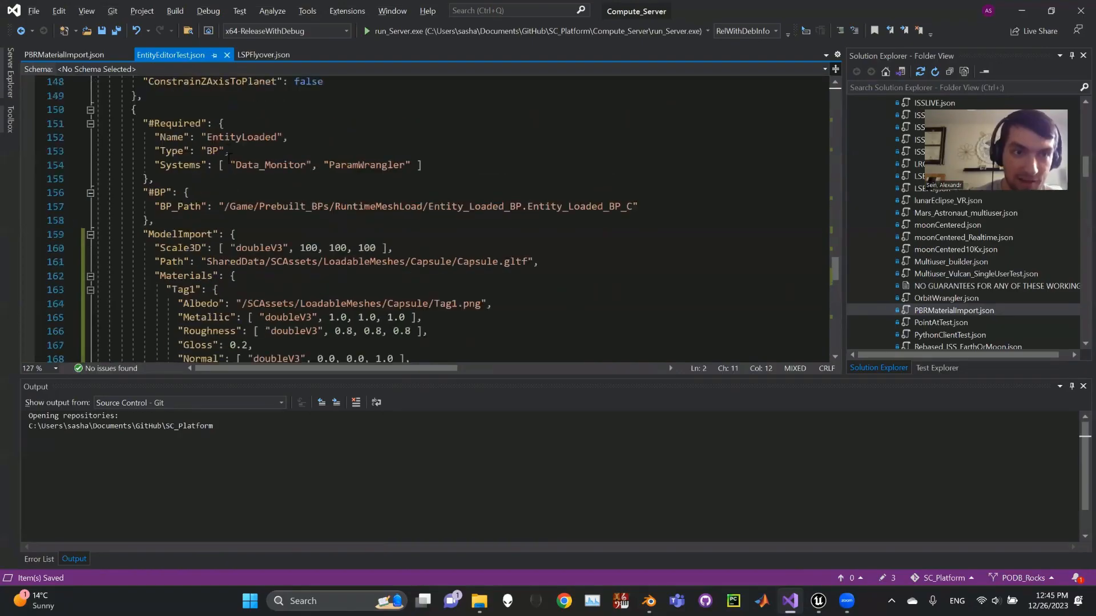
Review the EntityLoaded entity's ModelImport block, examining its Scale3D entry and the Path to Capsule.gltf.
{"action": "left_click", "coordinate": [241, 138]}
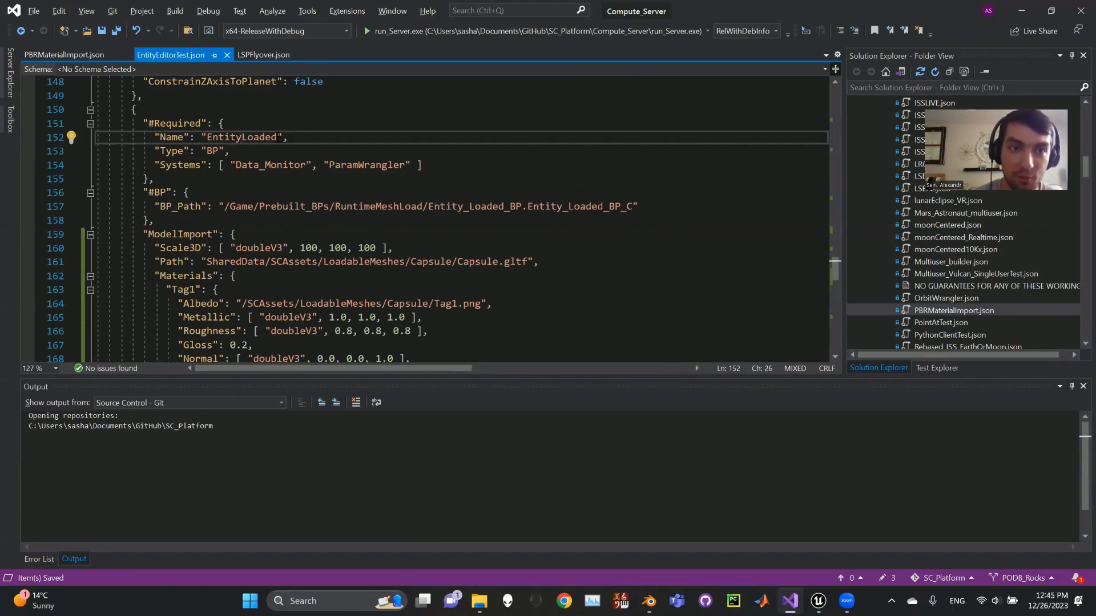
{"action": "scroll", "coordinate": [299, 144], "scroll_direction": "down", "scroll_amount": 1}
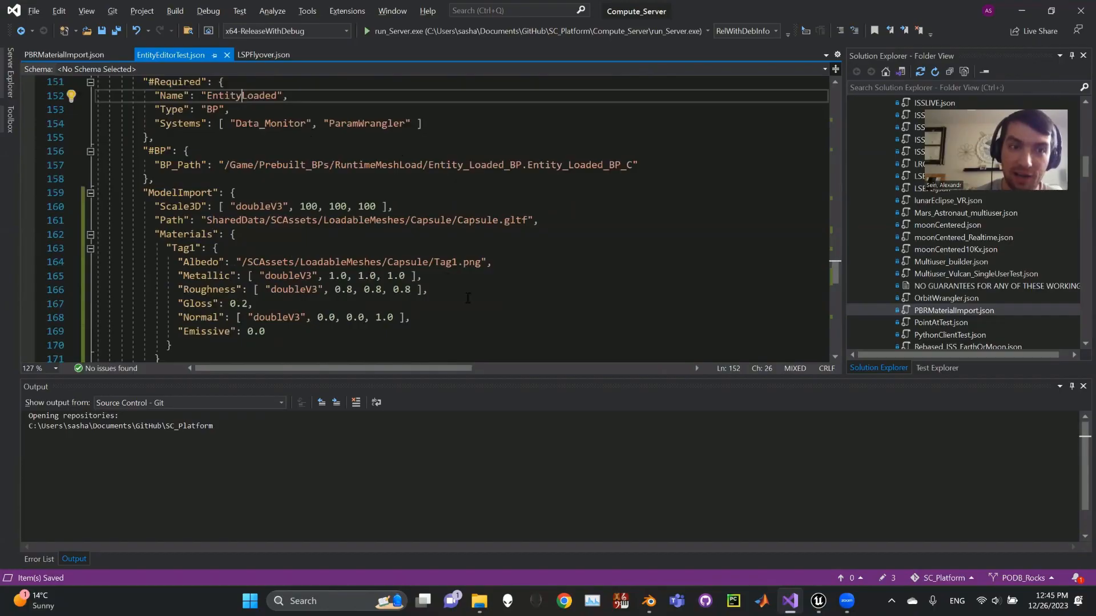
{"action": "scroll", "coordinate": [467, 298], "scroll_direction": "down", "scroll_amount": 1}
{"action": "left_click", "coordinate": [170, 192]}
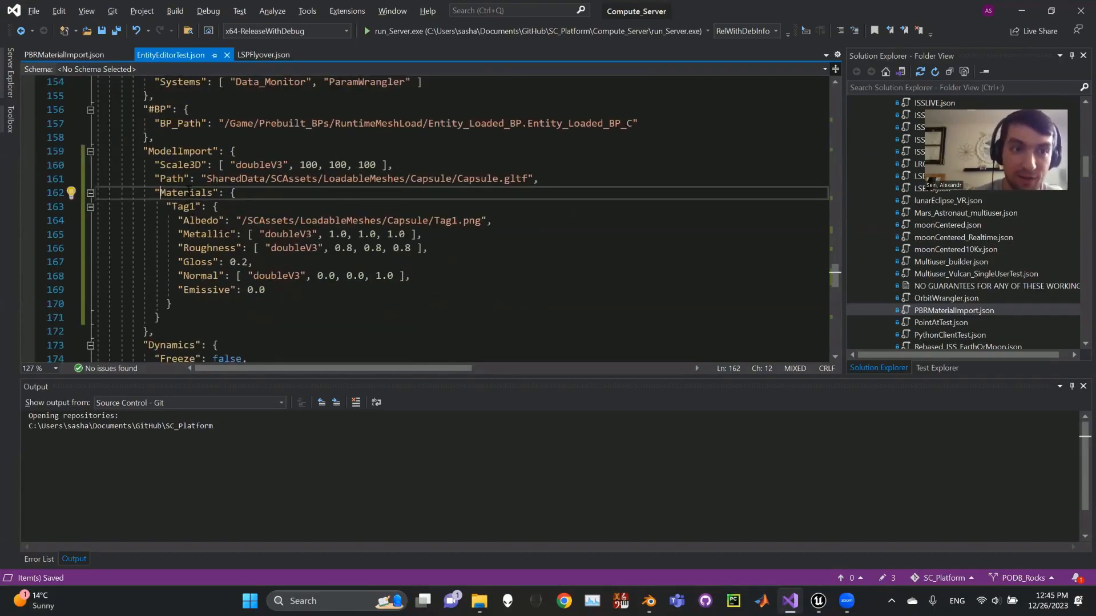
{"action": "double_click", "coordinate": [181, 191]}
{"action": "left_click", "coordinate": [180, 193]}
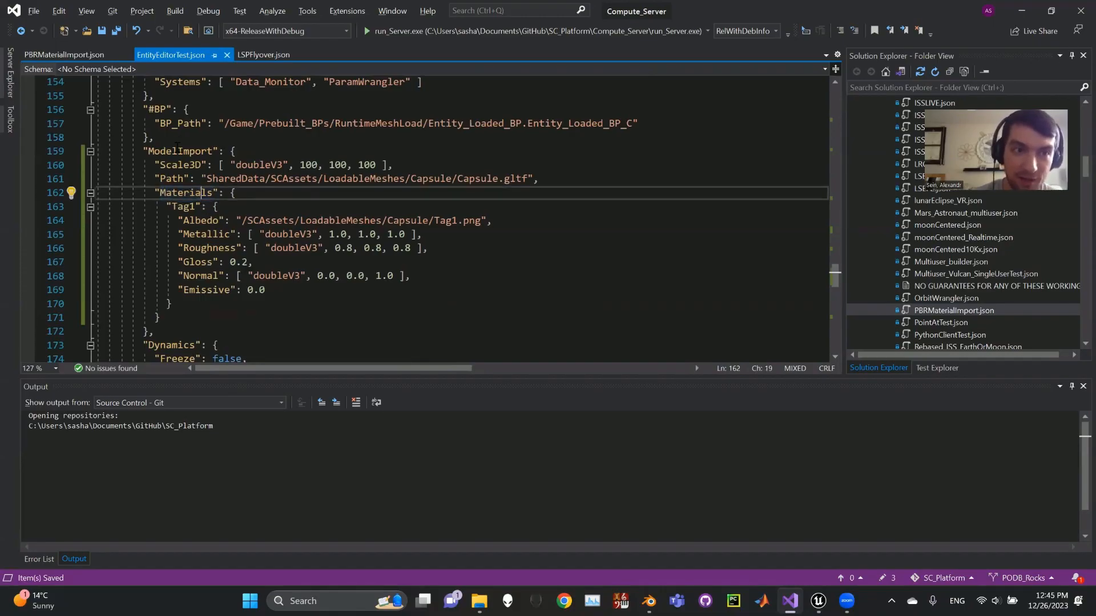
{"action": "left_click", "coordinate": [178, 151]}
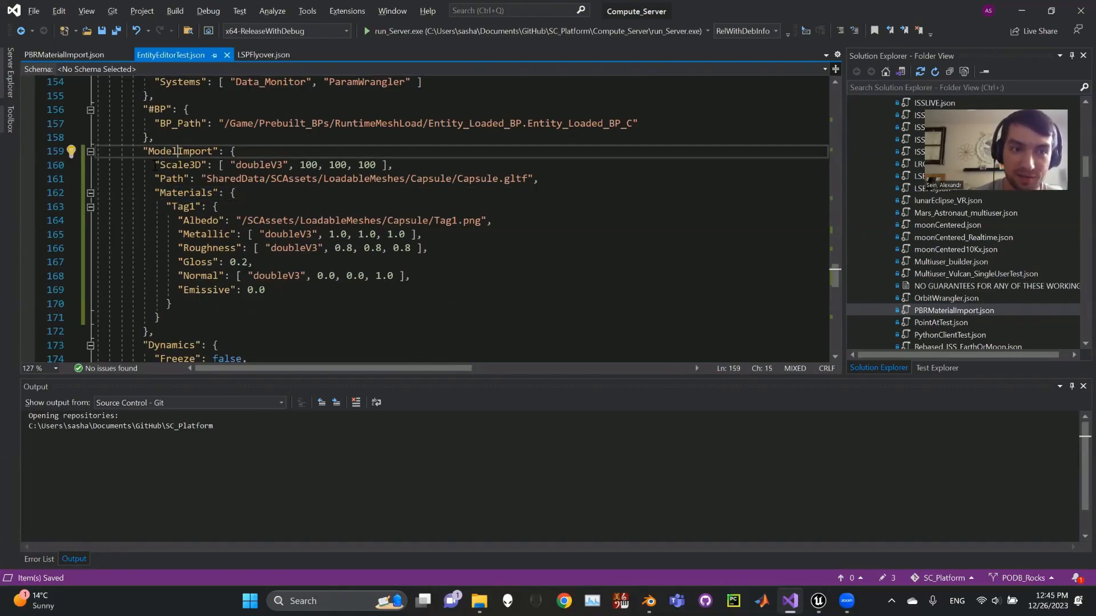
{"action": "left_click_drag", "start_coordinate": [154, 165], "coordinate": [540, 179]}
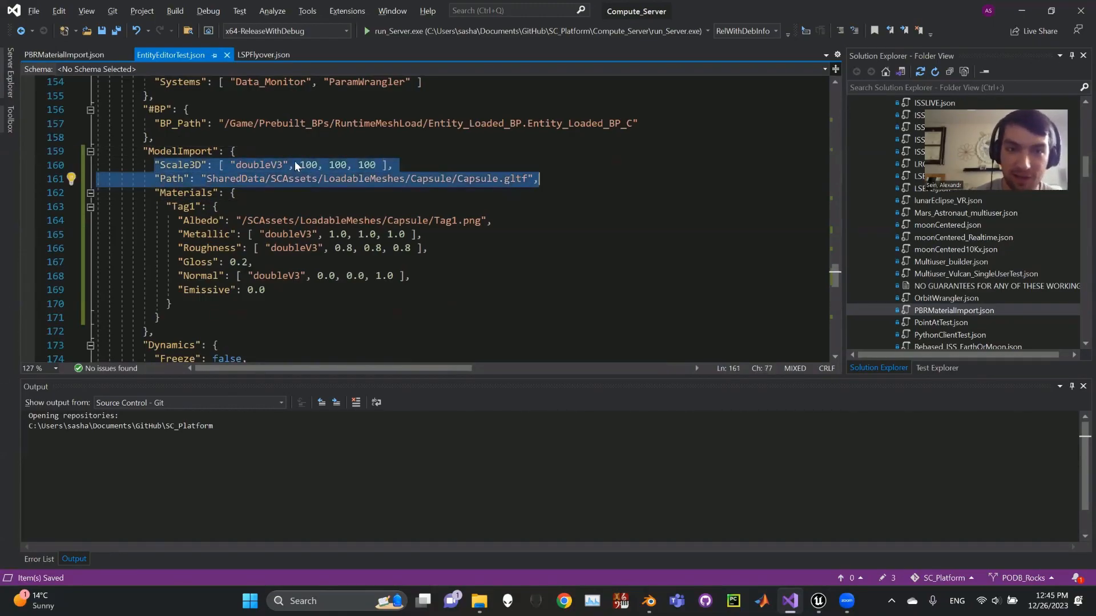
{"action": "left_click", "coordinate": [474, 177]}
{"action": "left_click", "coordinate": [493, 179]}
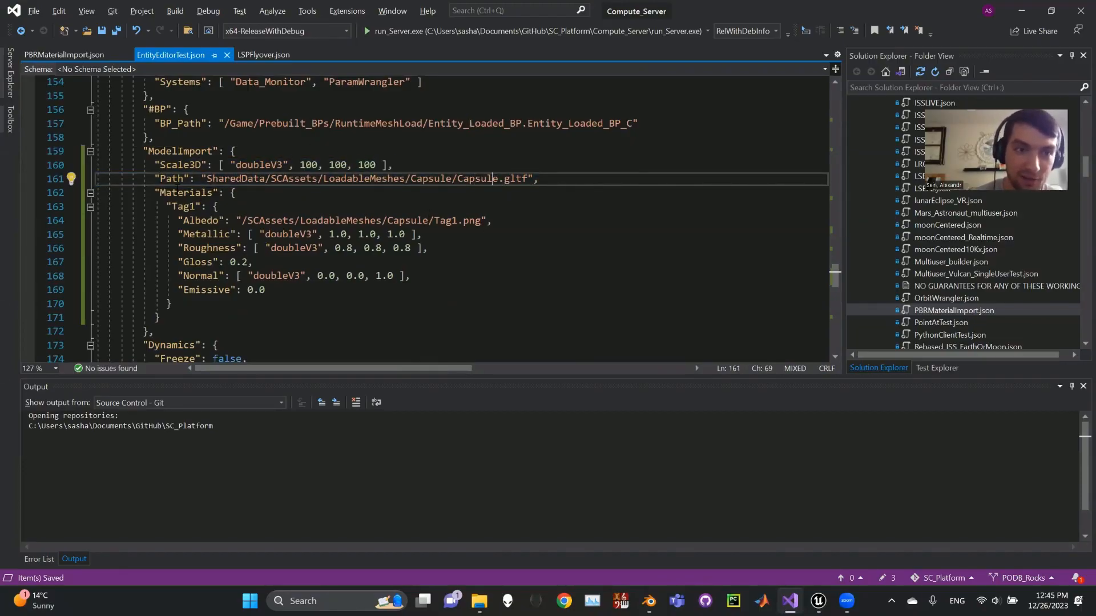
Examine the Materials block, checking the Tag1 material name and the Tag1.png file in its Albedo path.
{"action": "left_click", "coordinate": [153, 192]}
{"action": "scroll", "coordinate": [157, 183], "scroll_direction": "down", "scroll_amount": 1}
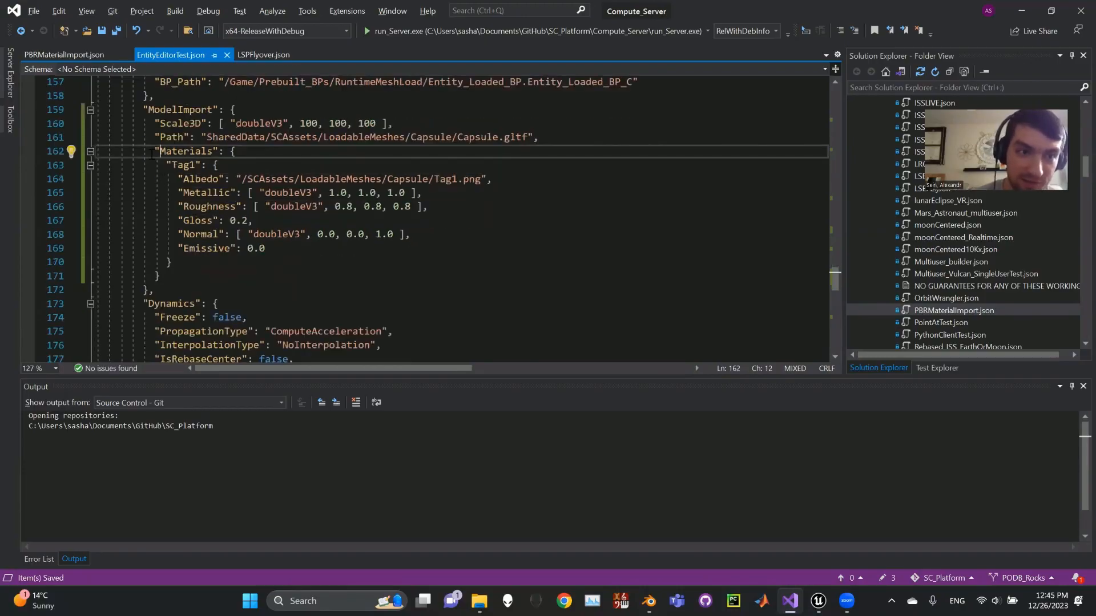
{"action": "left_click", "coordinate": [183, 165]}
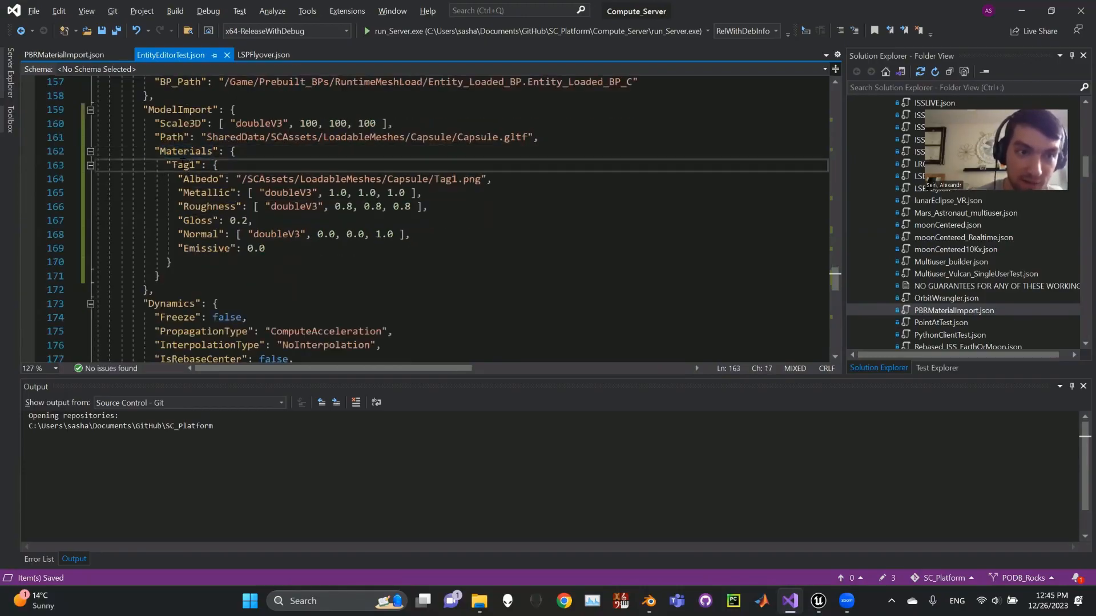
{"action": "double_click", "coordinate": [183, 165]}
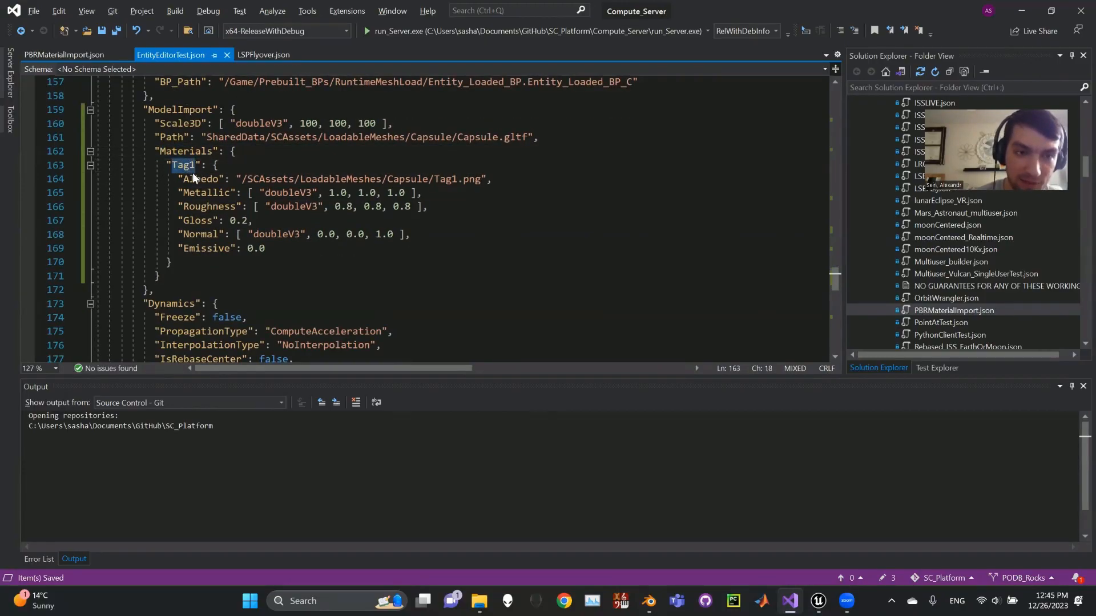
{"action": "left_click", "coordinate": [196, 179]}
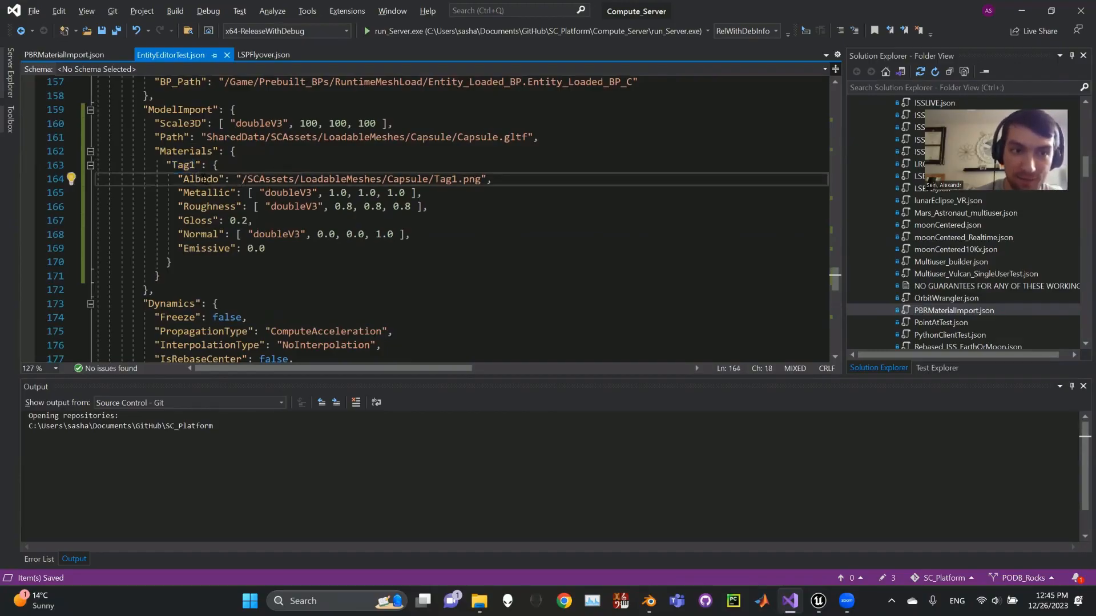
{"action": "double_click", "coordinate": [459, 180]}
{"action": "left_click", "coordinate": [481, 179]}
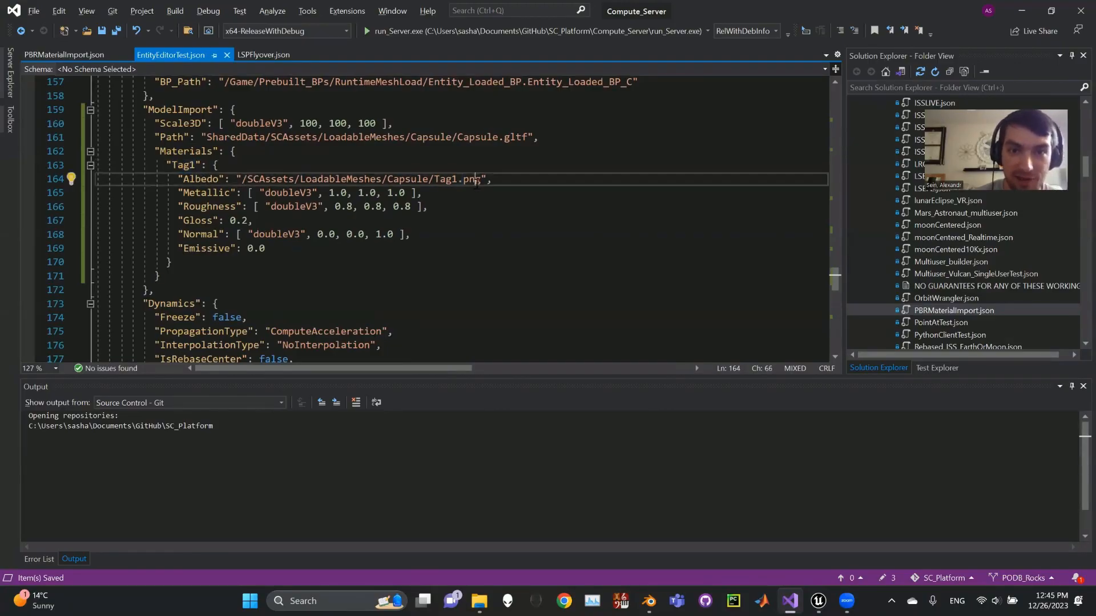
{"action": "left_click_drag", "start_coordinate": [482, 181], "coordinate": [433, 181]}
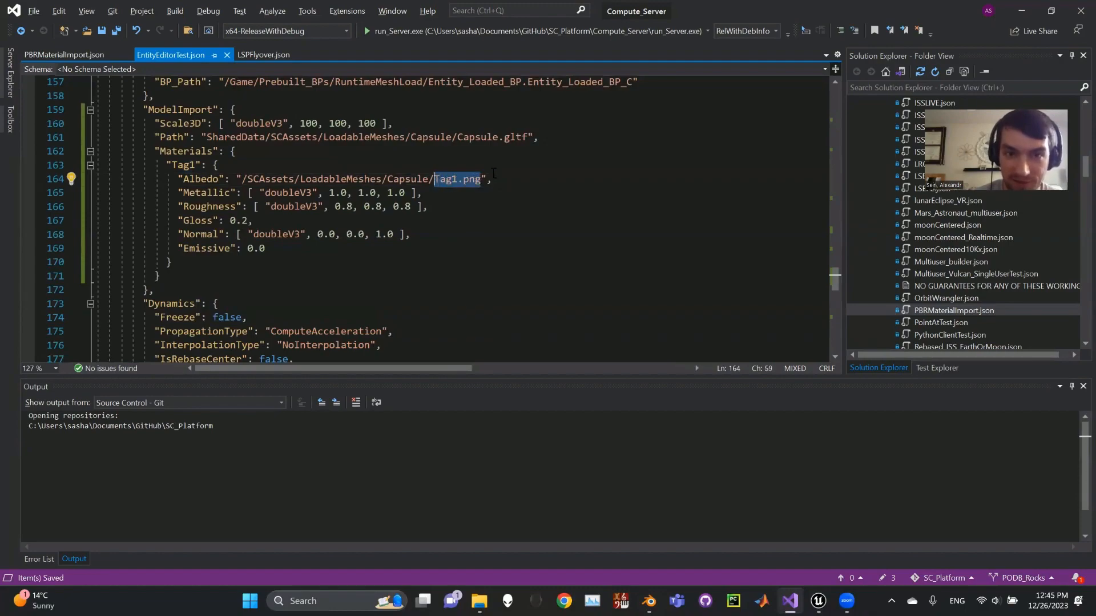
{"action": "left_click", "coordinate": [488, 180]}
{"action": "type", "text": ","}
Read through the Tag1 material's property list from Albedo and Metallic to Normal and Emissive.
{"action": "left_click", "coordinate": [197, 180]}
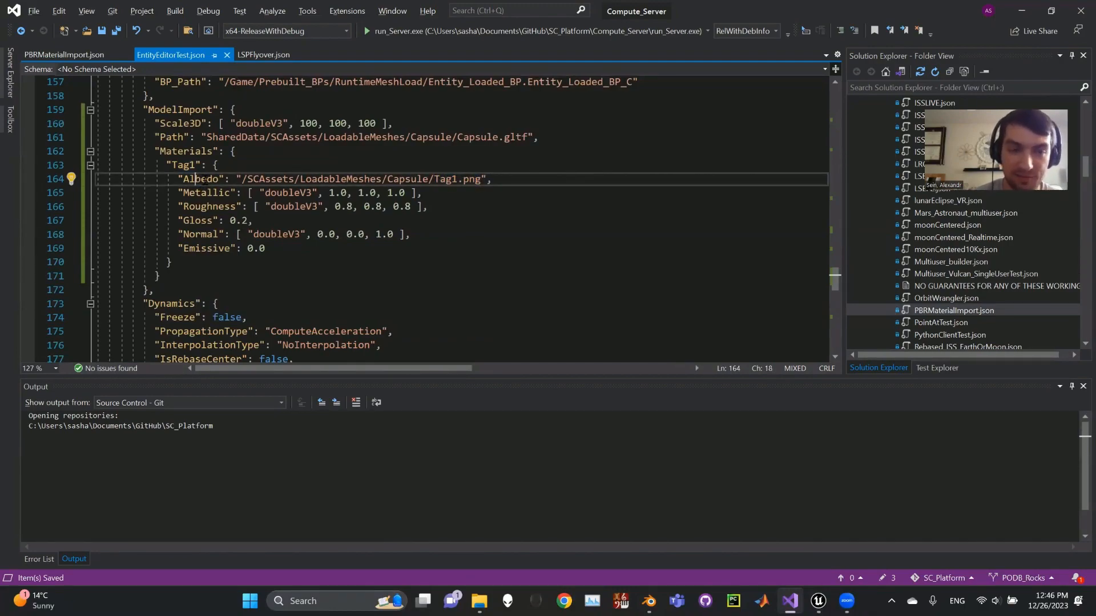
{"action": "double_click", "coordinate": [204, 179]}
{"action": "left_click", "coordinate": [204, 179]}
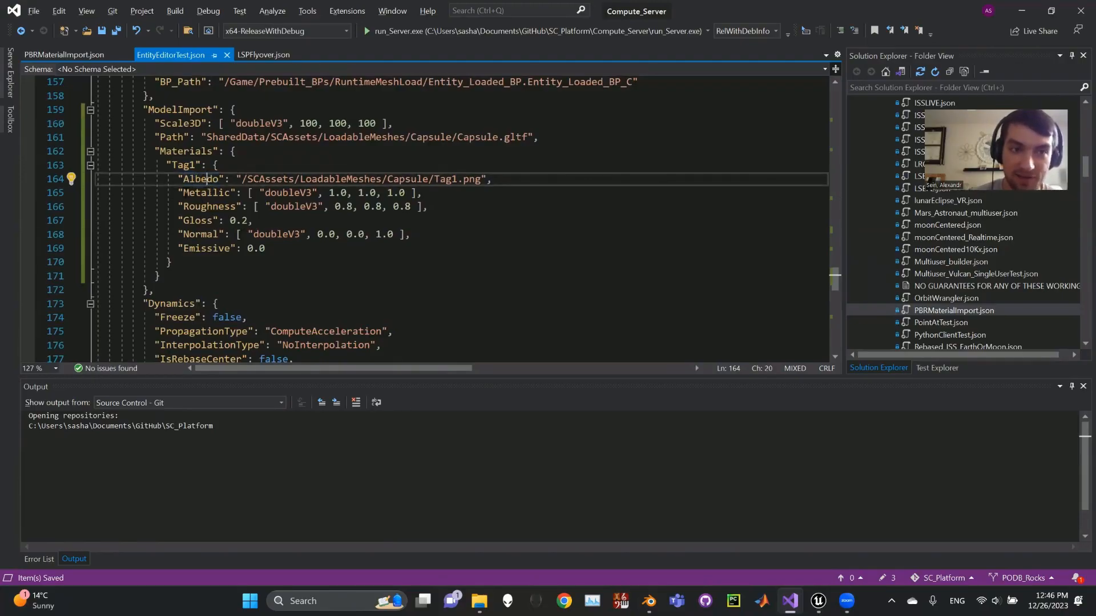
{"action": "left_click", "coordinate": [192, 193]}
{"action": "left_click", "coordinate": [273, 235]}
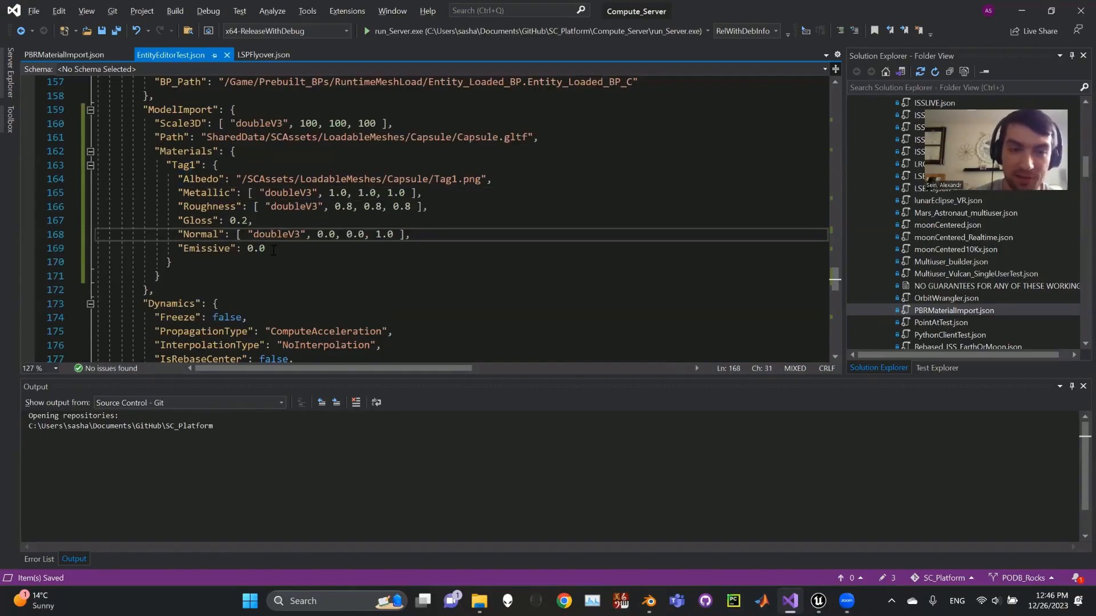
{"action": "left_click", "coordinate": [273, 250]}
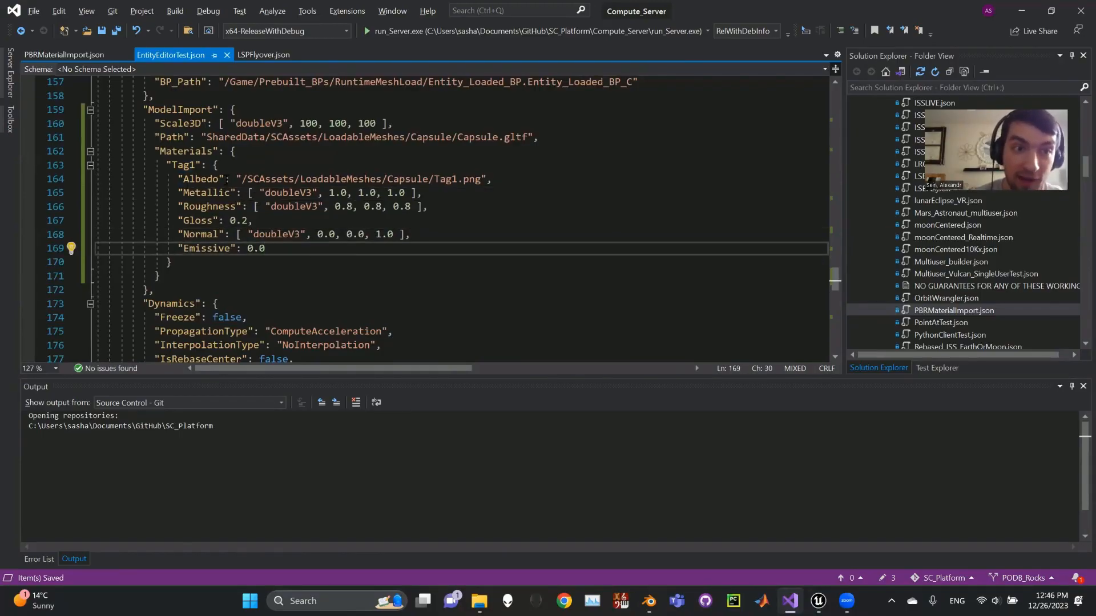
{"action": "left_click", "coordinate": [213, 179]}
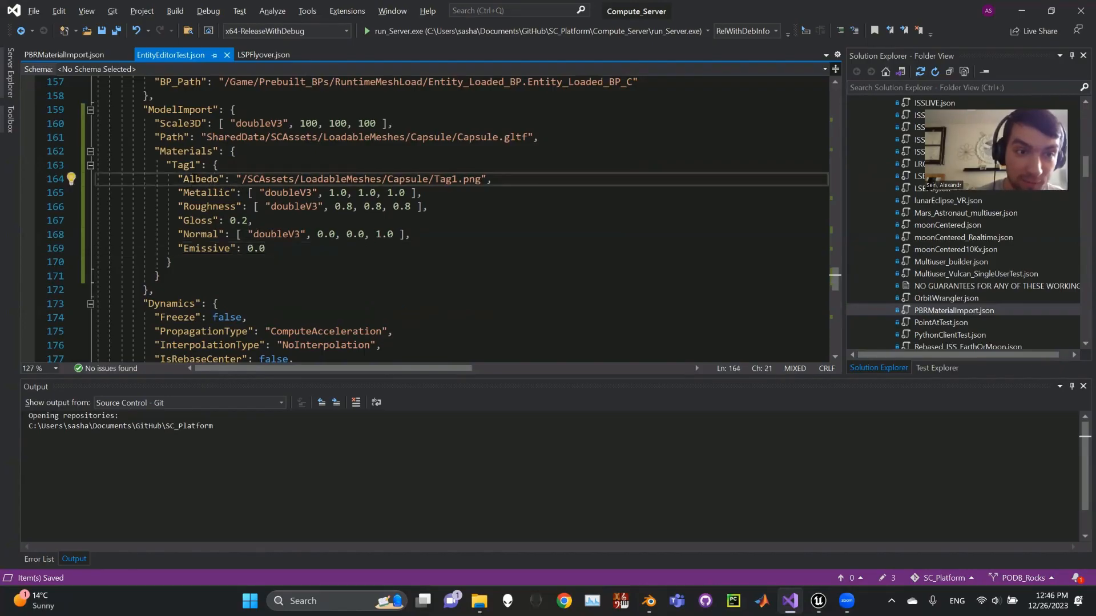
{"action": "double_click", "coordinate": [212, 180]}
{"action": "left_click", "coordinate": [324, 179]}
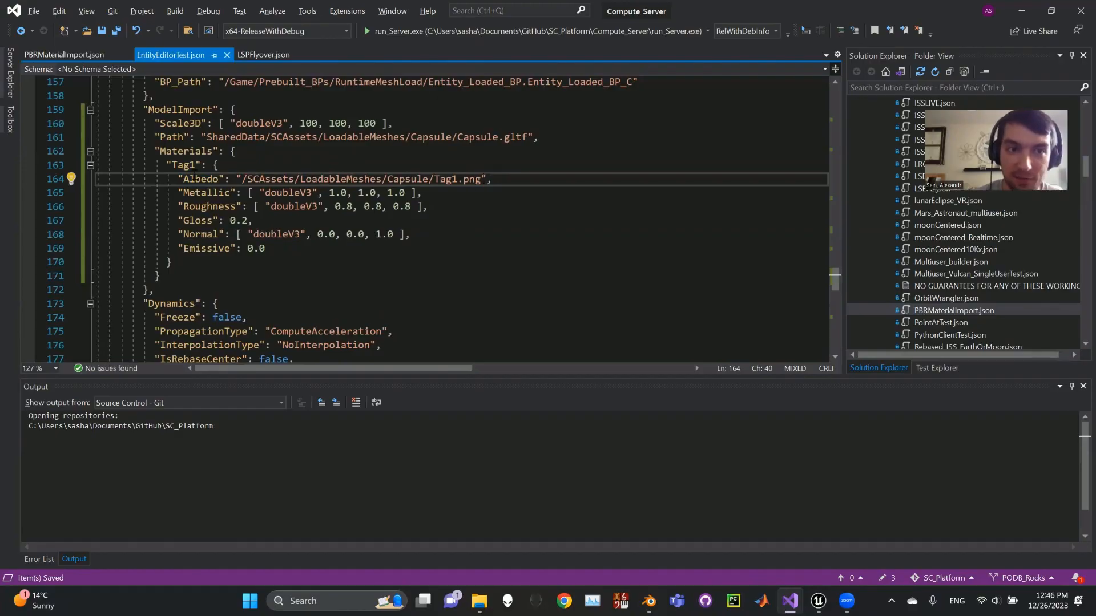
Replace the Tag1 material's Metallic doubleV3 array with the single value 0.0, keeping the trailing comma.
{"action": "left_click", "coordinate": [206, 193]}
{"action": "double_click", "coordinate": [204, 194]}
{"action": "left_click", "coordinate": [227, 192]}
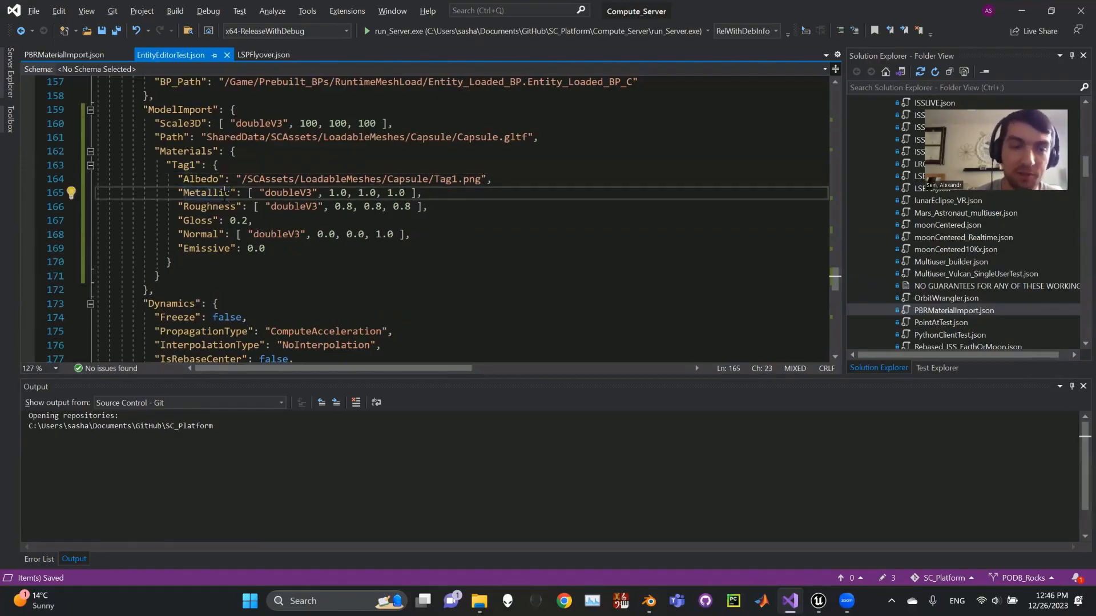
{"action": "left_click", "coordinate": [329, 193]}
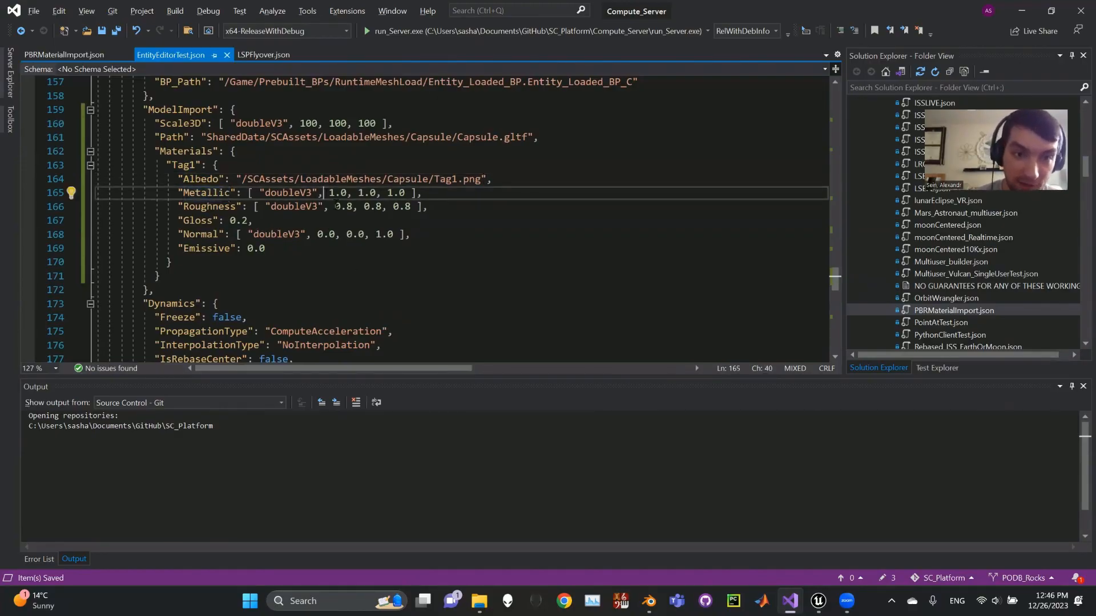
{"action": "left_click_drag", "start_coordinate": [405, 193], "coordinate": [330, 194]}
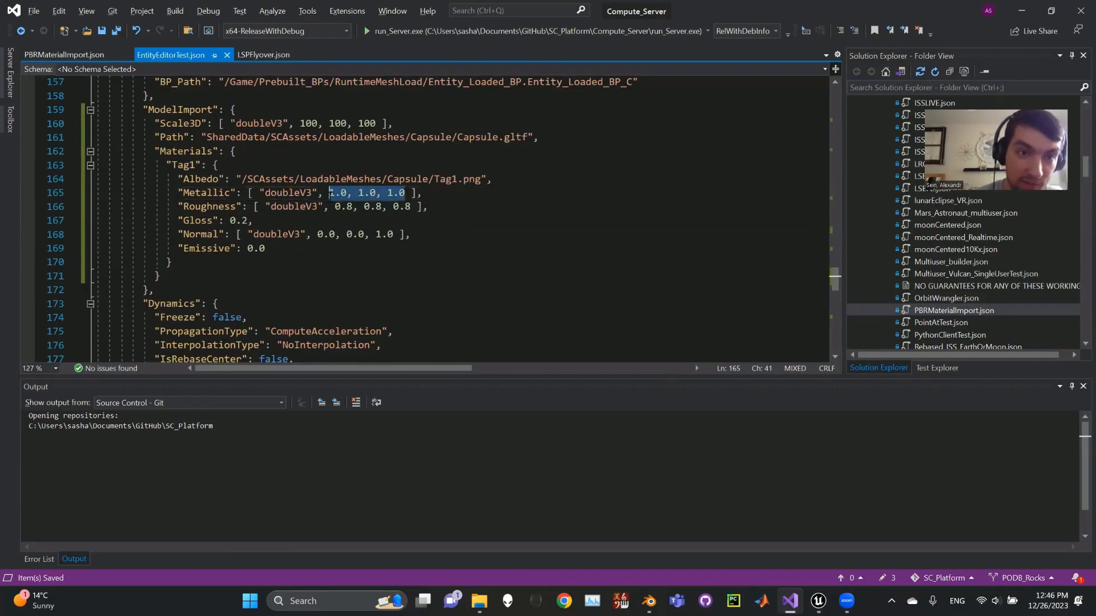
{"action": "left_click", "coordinate": [424, 193]}
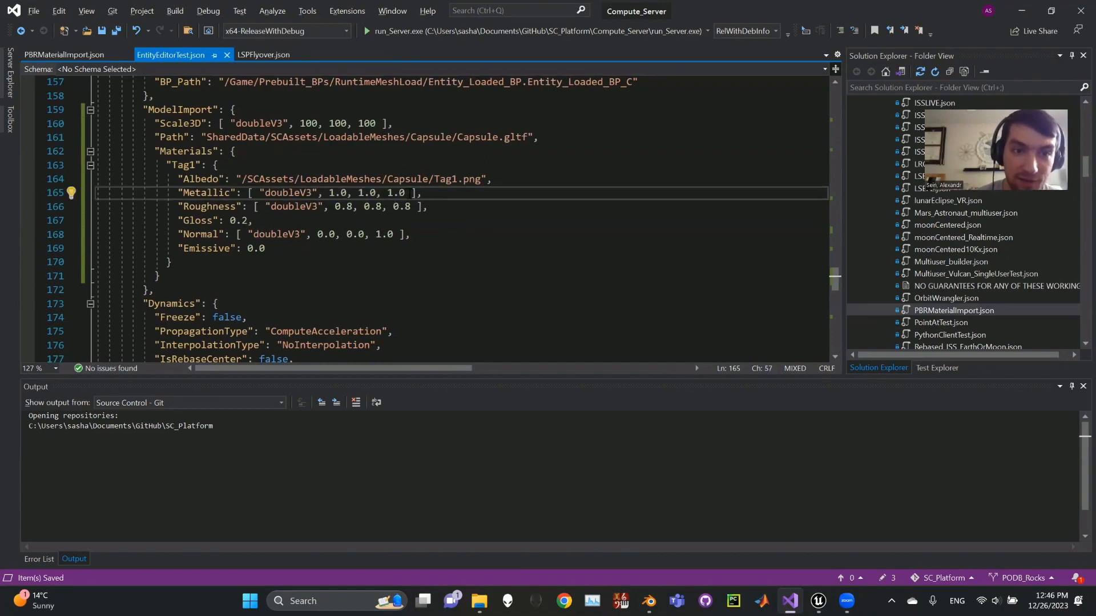
{"action": "left_click_drag", "start_coordinate": [424, 192], "coordinate": [249, 193]}
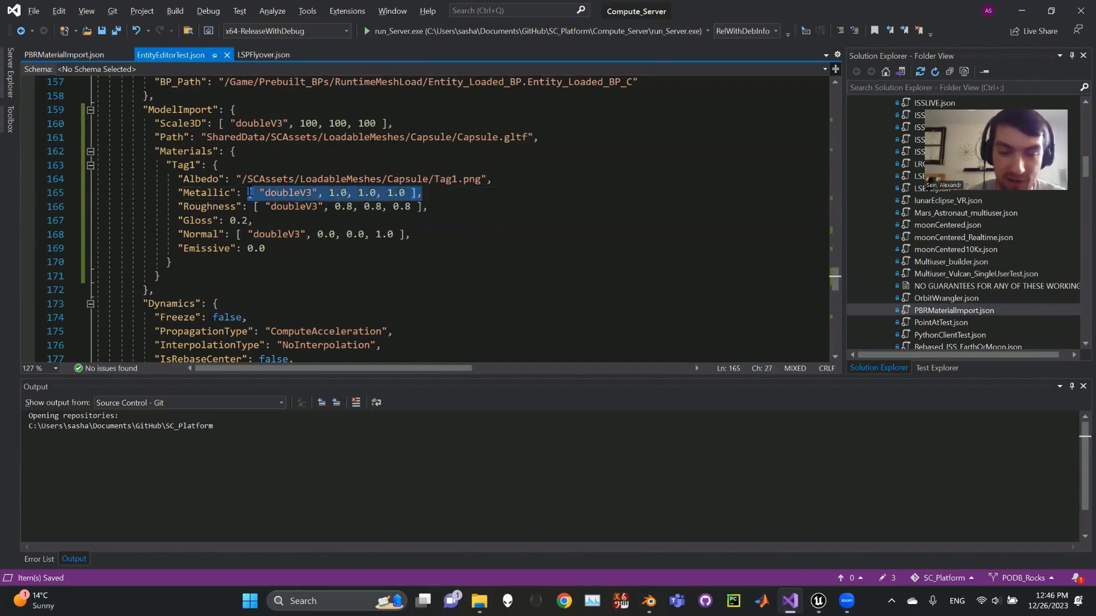
{"action": "key", "text": "BackSpace"}
{"action": "type", "text": "0.0,"}
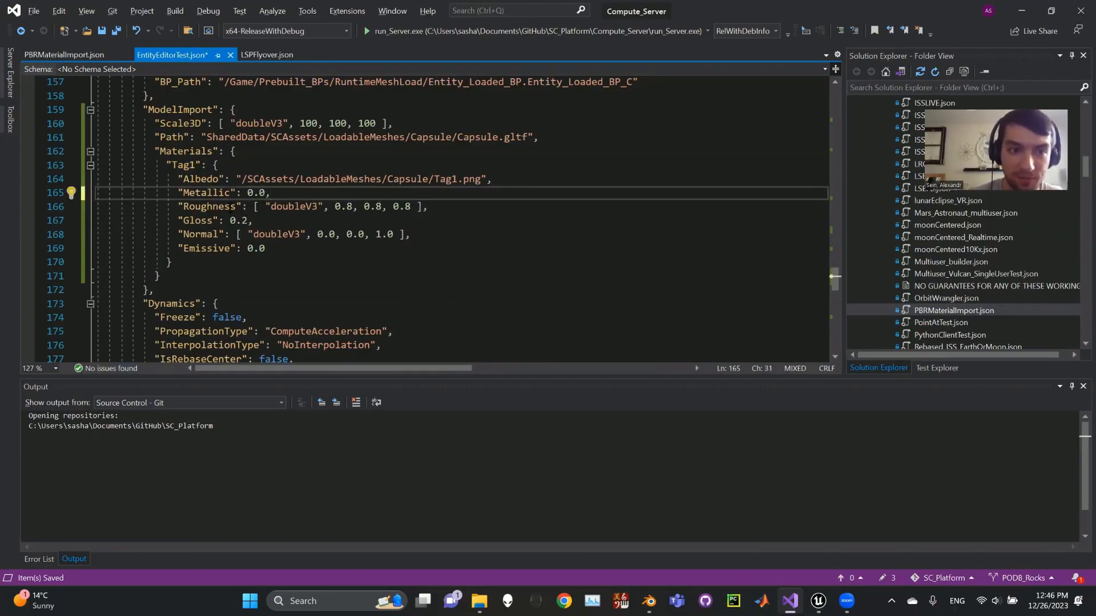
Replace the Tag1 material's Roughness doubleV3 array with the single value 0.8.
{"action": "left_click", "coordinate": [234, 206]}
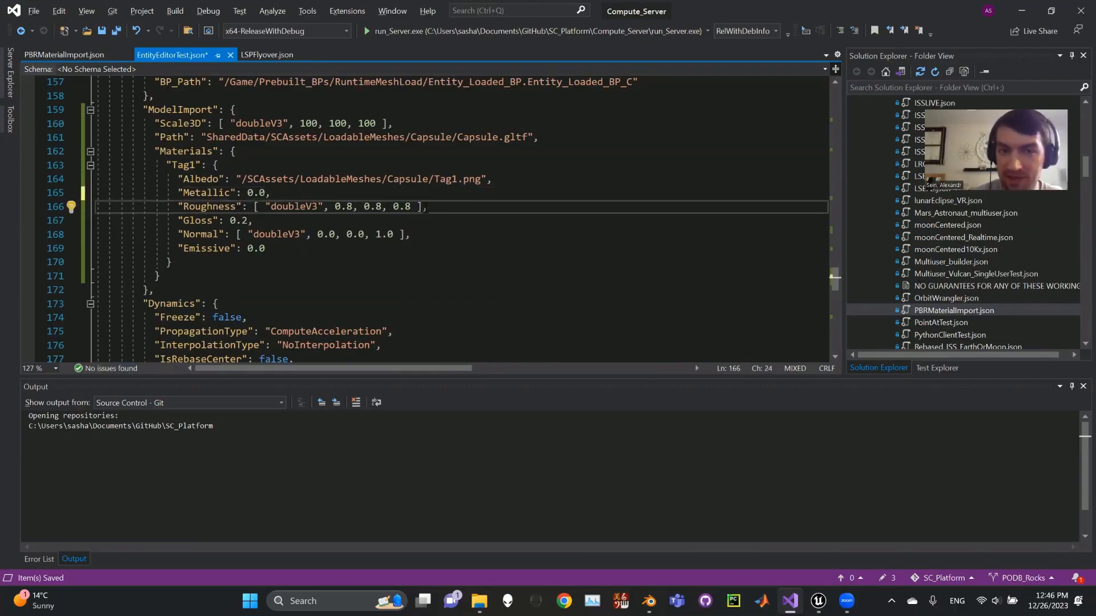
{"action": "left_click_drag", "start_coordinate": [486, 179], "coordinate": [236, 179]}
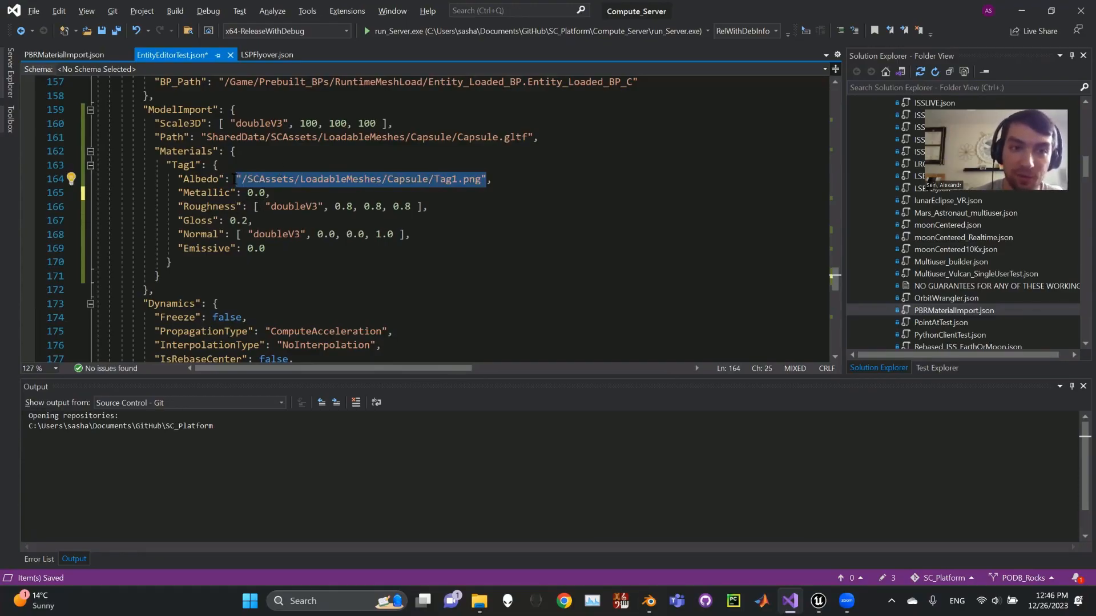
{"action": "left_click", "coordinate": [266, 208]}
{"action": "left_click_drag", "start_coordinate": [423, 206], "coordinate": [253, 209]}
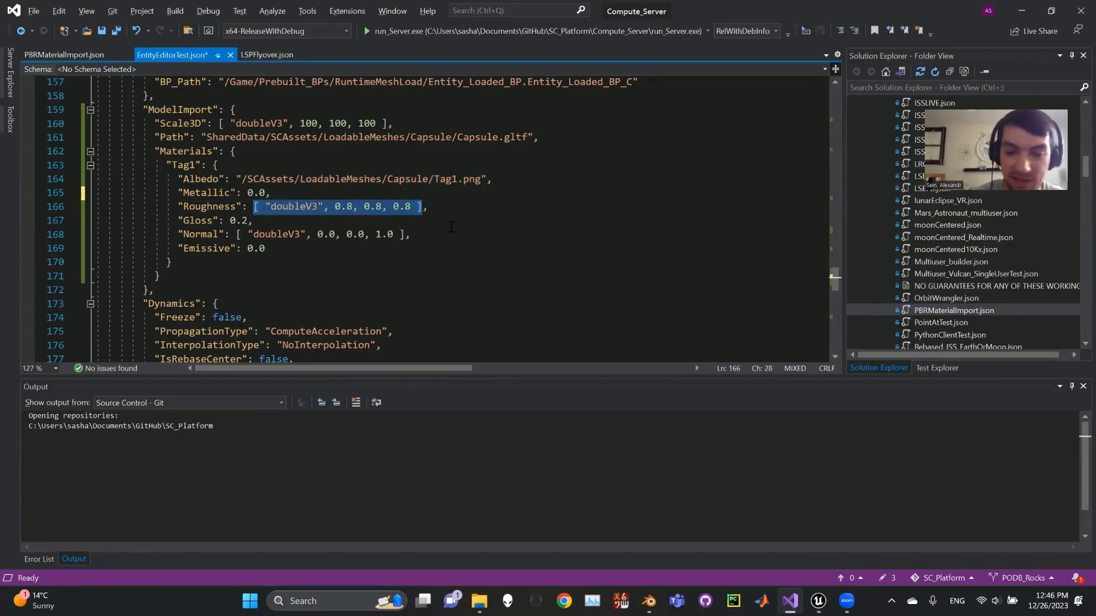
{"action": "key", "text": "BackSpace"}
{"action": "type", "text": "0.8,"}
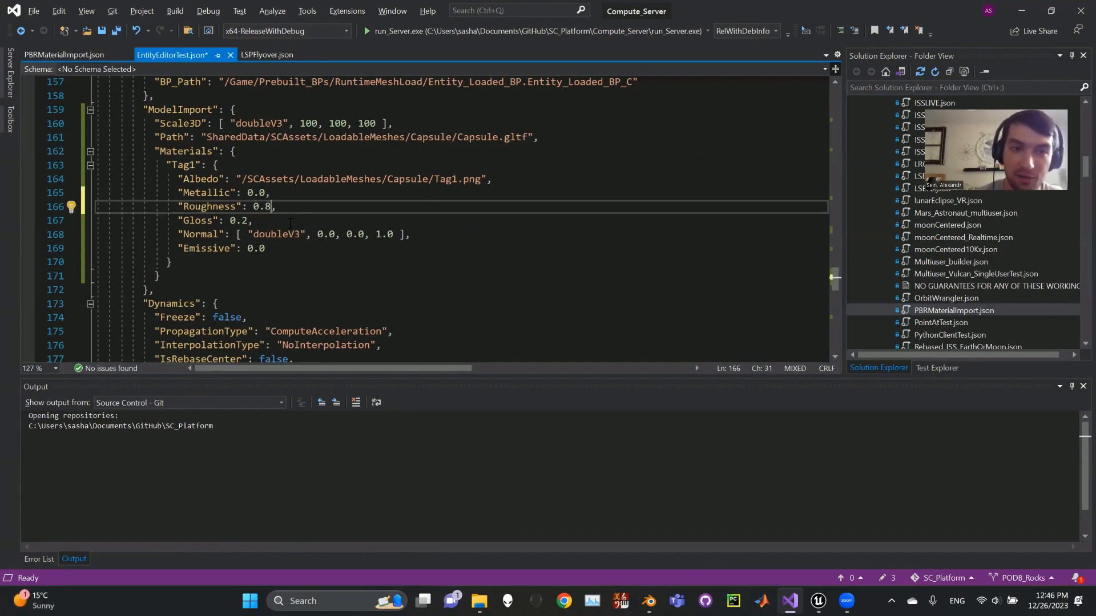
Compare the Gloss and Roughness entries of the Tag1 material.
{"action": "left_click", "coordinate": [190, 220]}
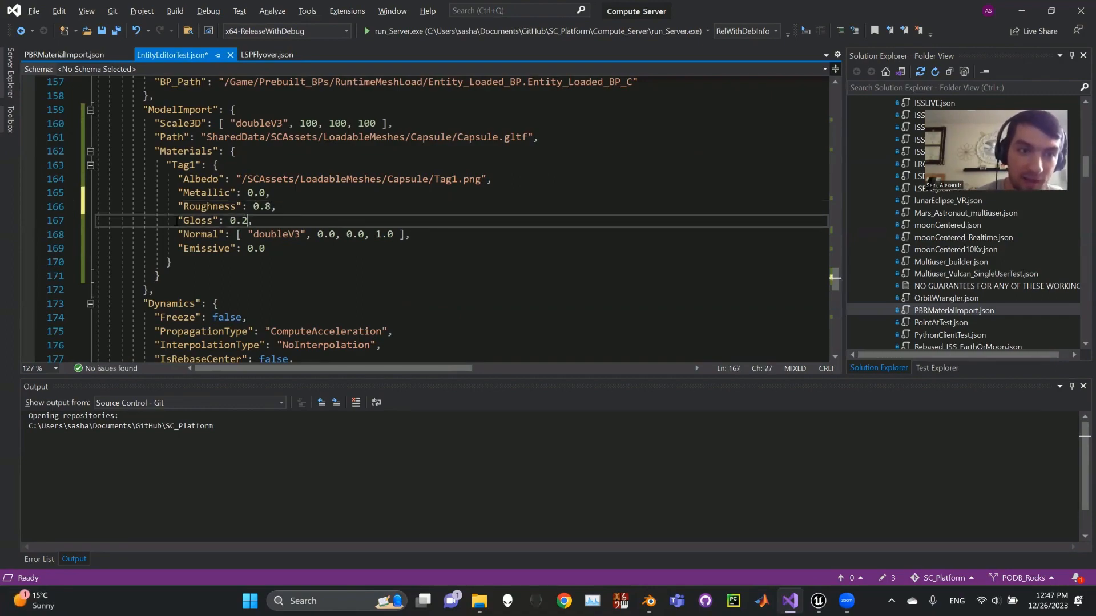
{"action": "double_click", "coordinate": [196, 221]}
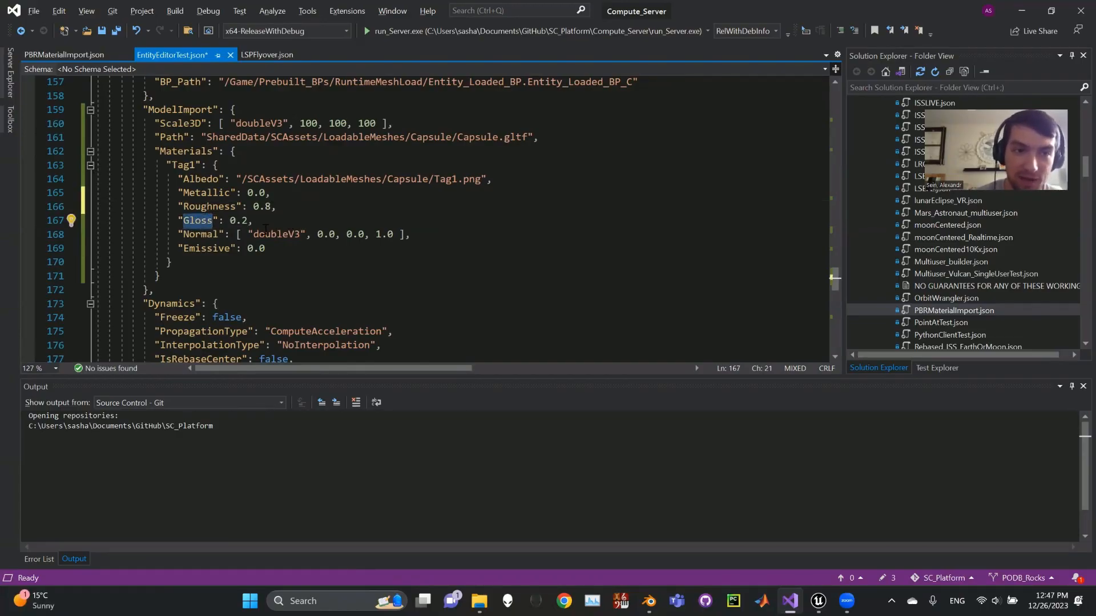
{"action": "left_click", "coordinate": [254, 219]}
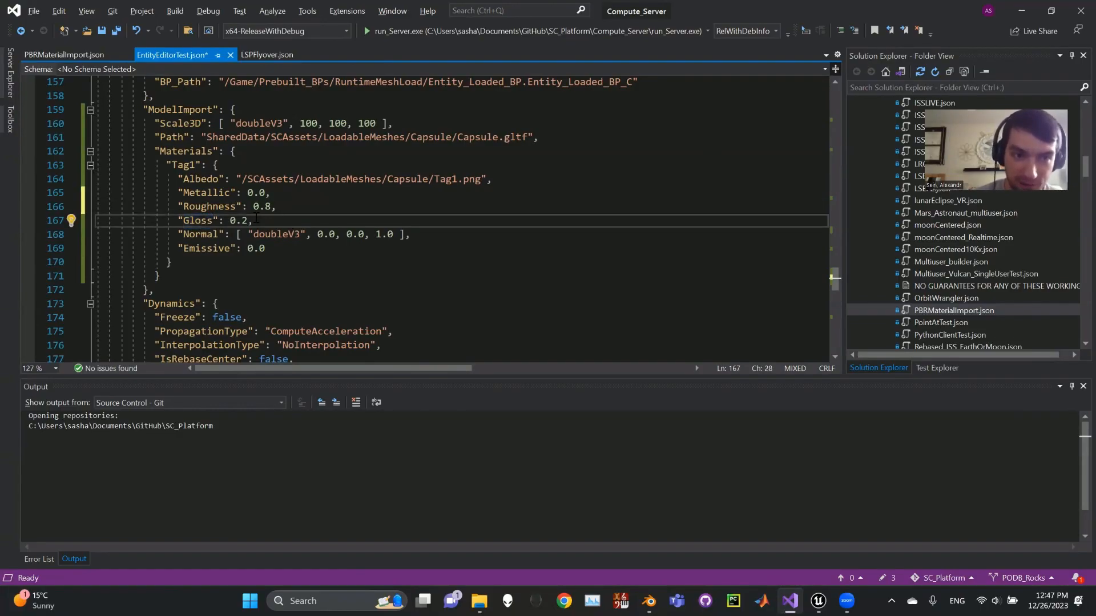
{"action": "left_click_drag", "start_coordinate": [256, 219], "coordinate": [180, 207]}
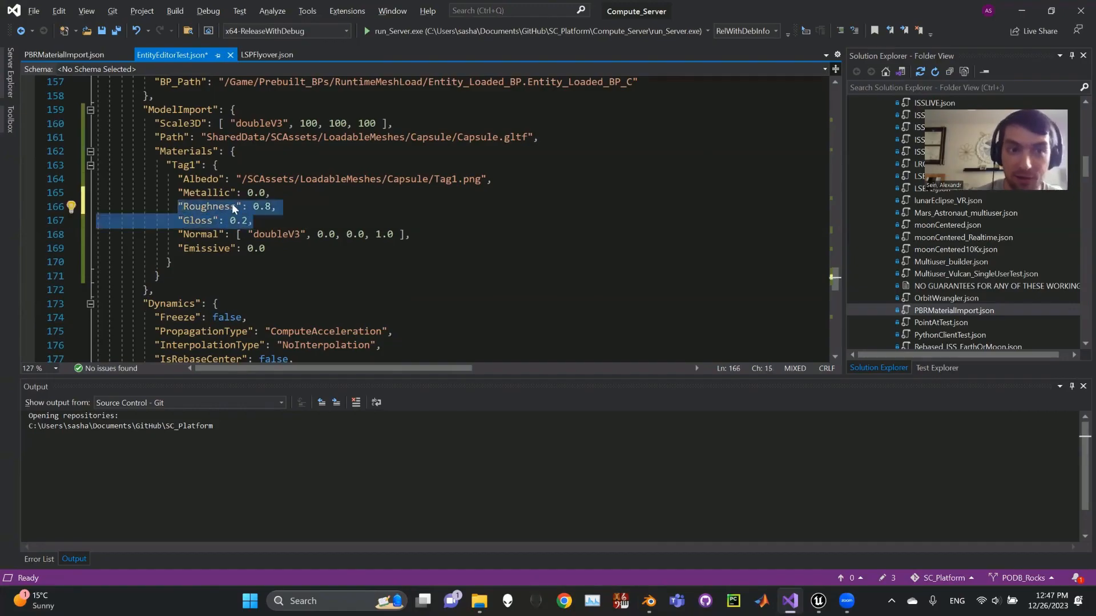
{"action": "double_click", "coordinate": [214, 207]}
{"action": "left_click", "coordinate": [200, 221]}
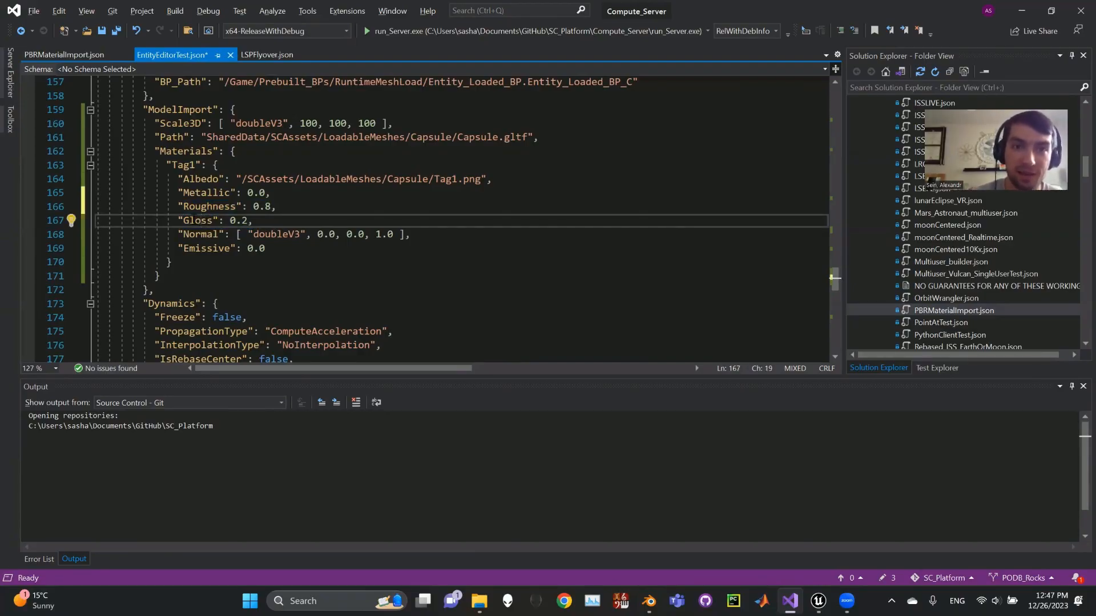
{"action": "left_click", "coordinate": [253, 220]}
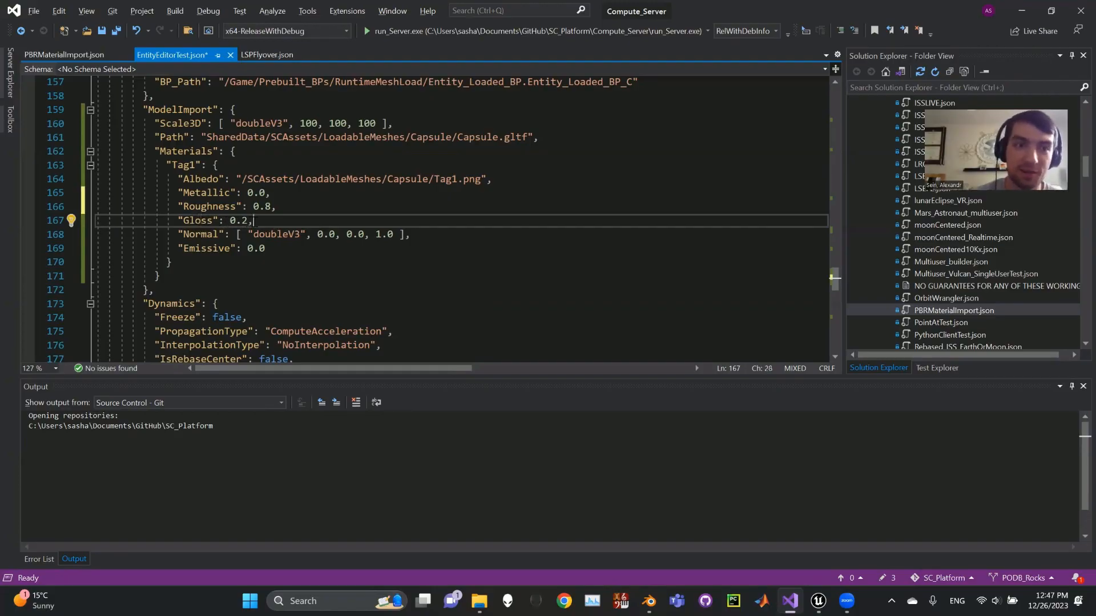
Examine the Tag1 material's Roughness and Gloss lines together as a pair of related properties.
{"action": "left_click", "coordinate": [224, 206]}
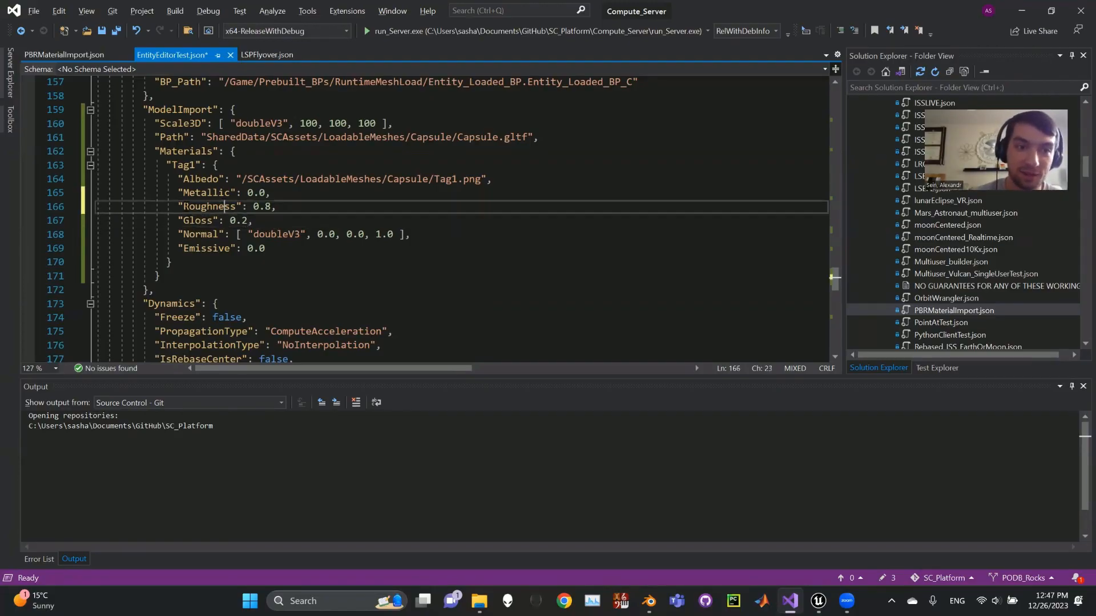
{"action": "double_click", "coordinate": [224, 206]}
{"action": "left_click_drag", "start_coordinate": [225, 206], "coordinate": [261, 221]}
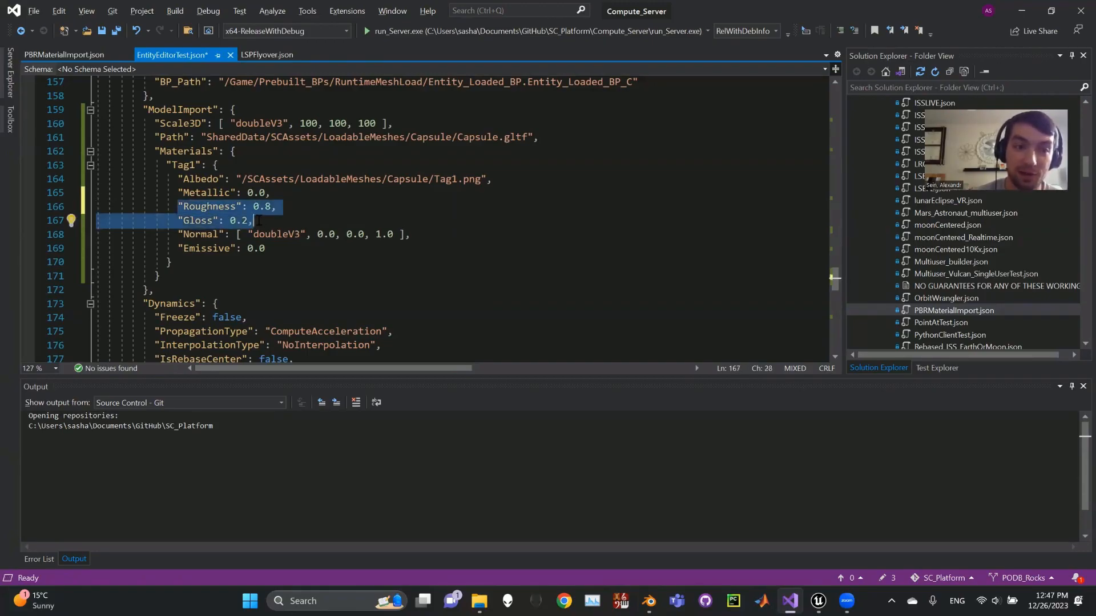
{"action": "left_click", "coordinate": [210, 207]}
{"action": "double_click", "coordinate": [210, 207]}
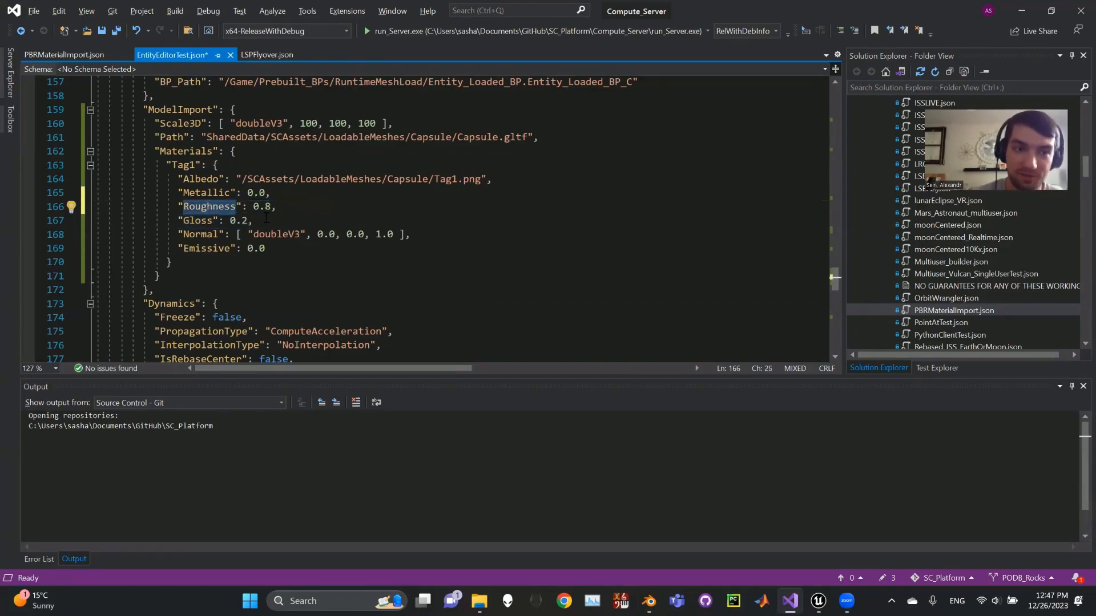
{"action": "left_click", "coordinate": [195, 220]}
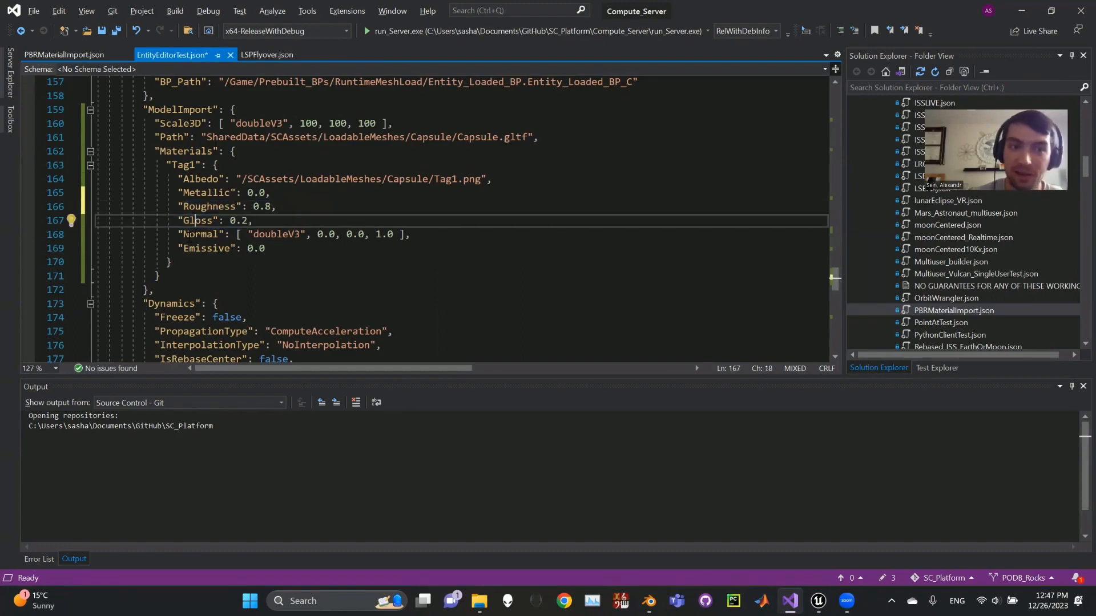
Examine the Tag1 material's Normal vector and Emissive value alongside the Albedo texture path.
{"action": "left_click", "coordinate": [194, 234]}
{"action": "double_click", "coordinate": [217, 234]}
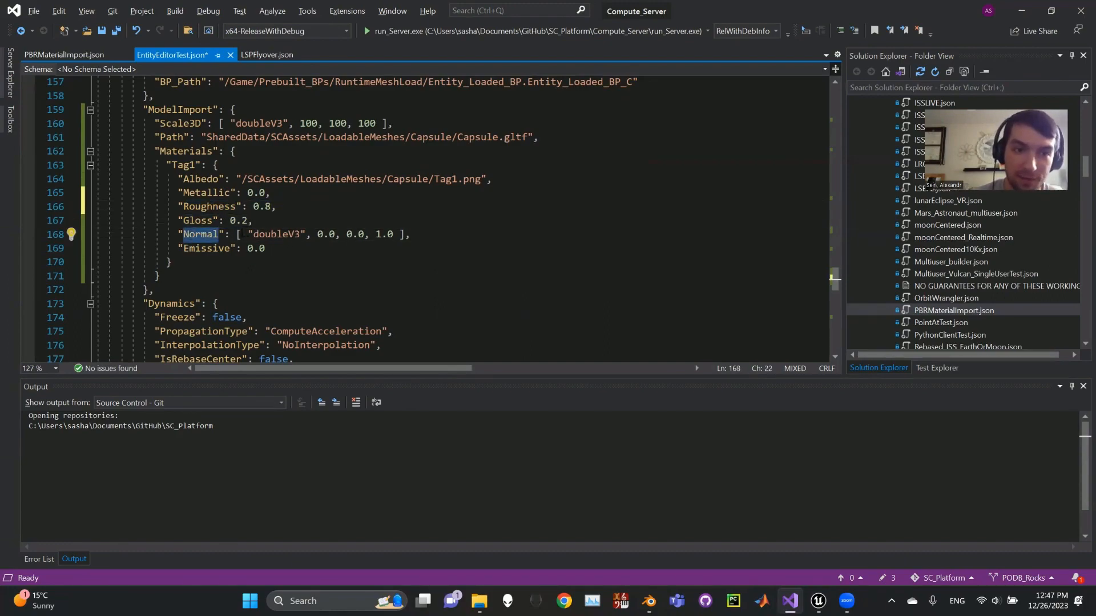
{"action": "left_click_drag", "start_coordinate": [242, 179], "coordinate": [484, 179]}
{"action": "left_click", "coordinate": [485, 179]}
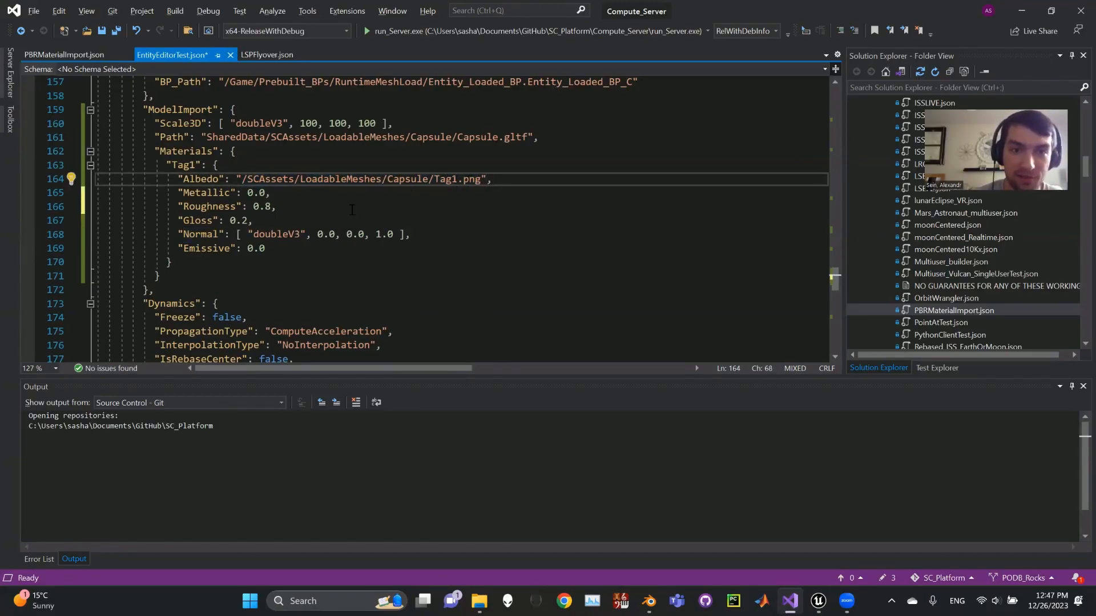
{"action": "left_click", "coordinate": [255, 234]}
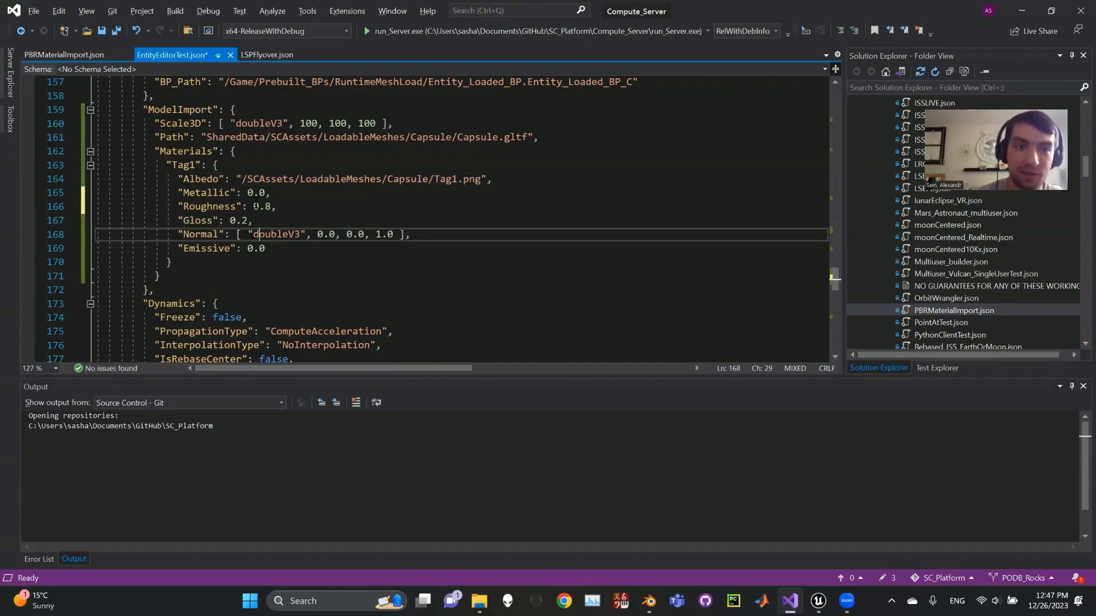
{"action": "left_click", "coordinate": [404, 234]}
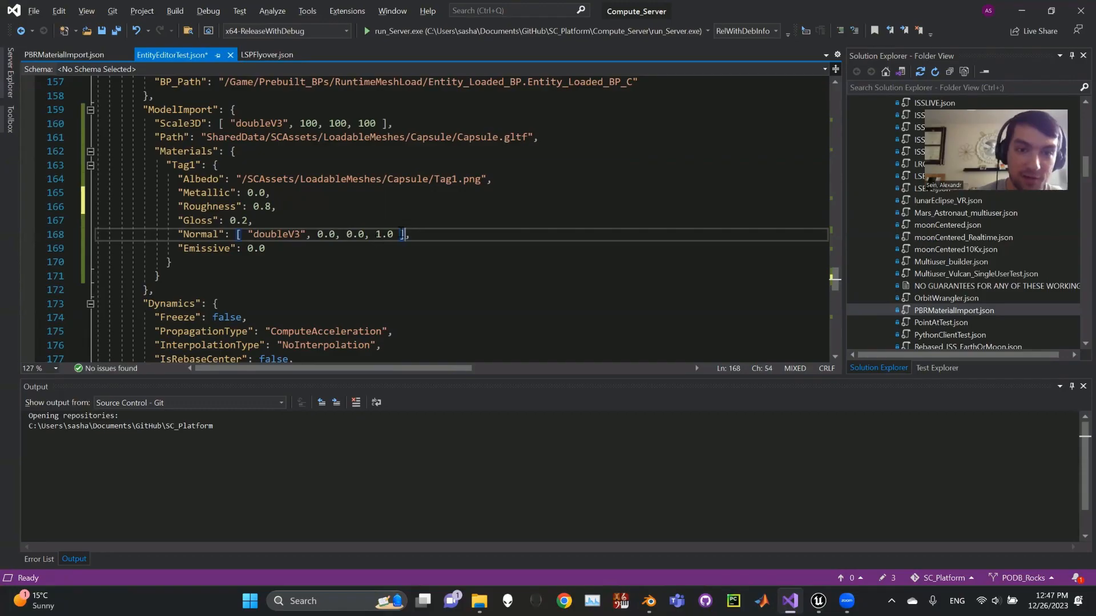
{"action": "key", "text": "ctrl+shift+bracketright"}
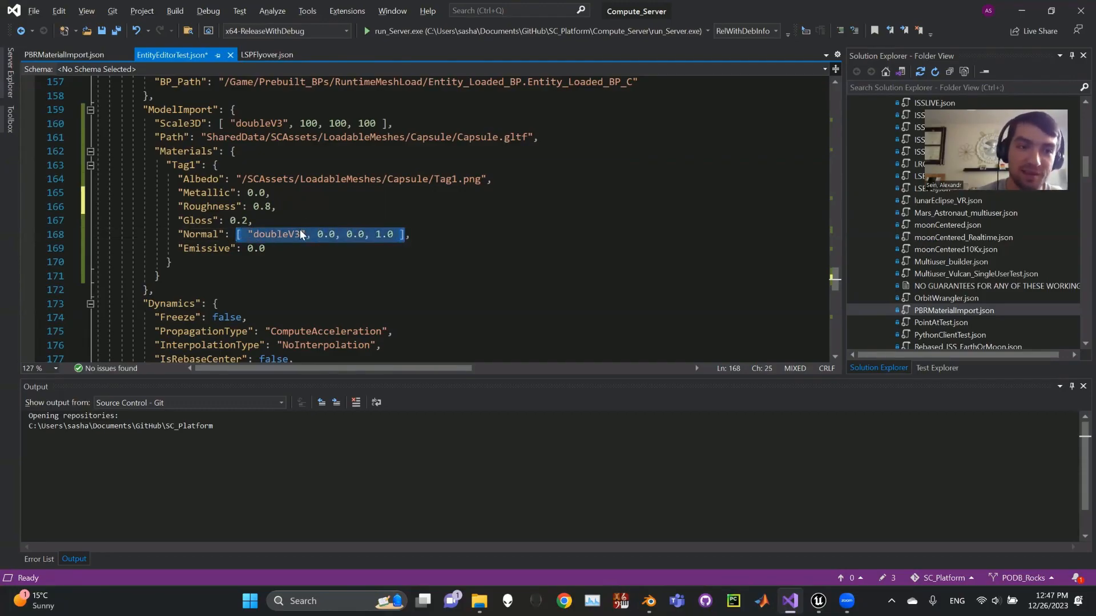
{"action": "left_click", "coordinate": [276, 248]}
{"action": "left_click", "coordinate": [219, 249]}
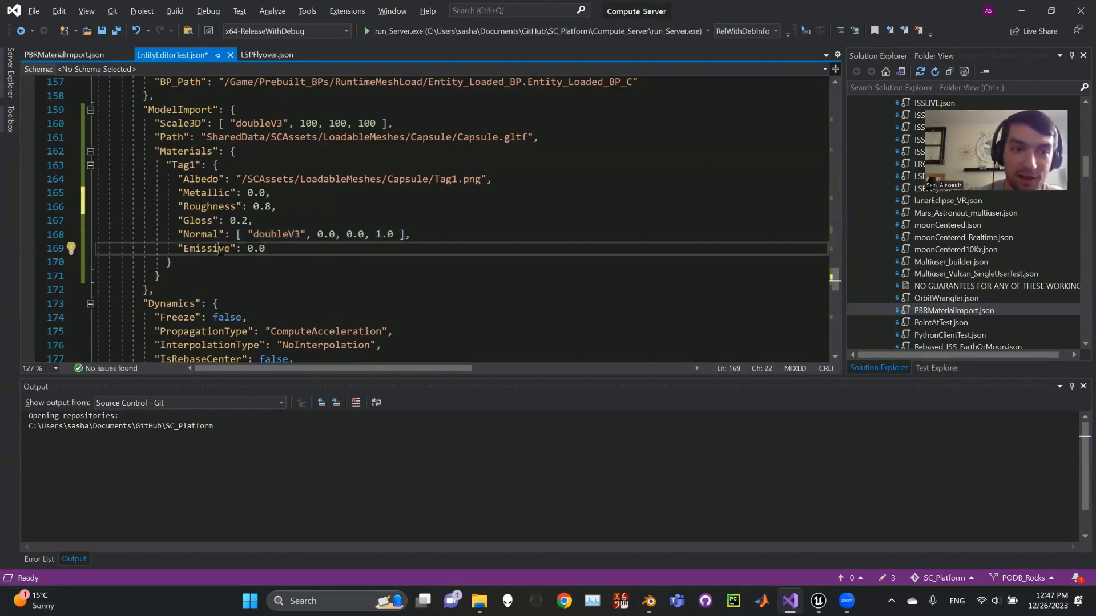
{"action": "left_click", "coordinate": [291, 250]}
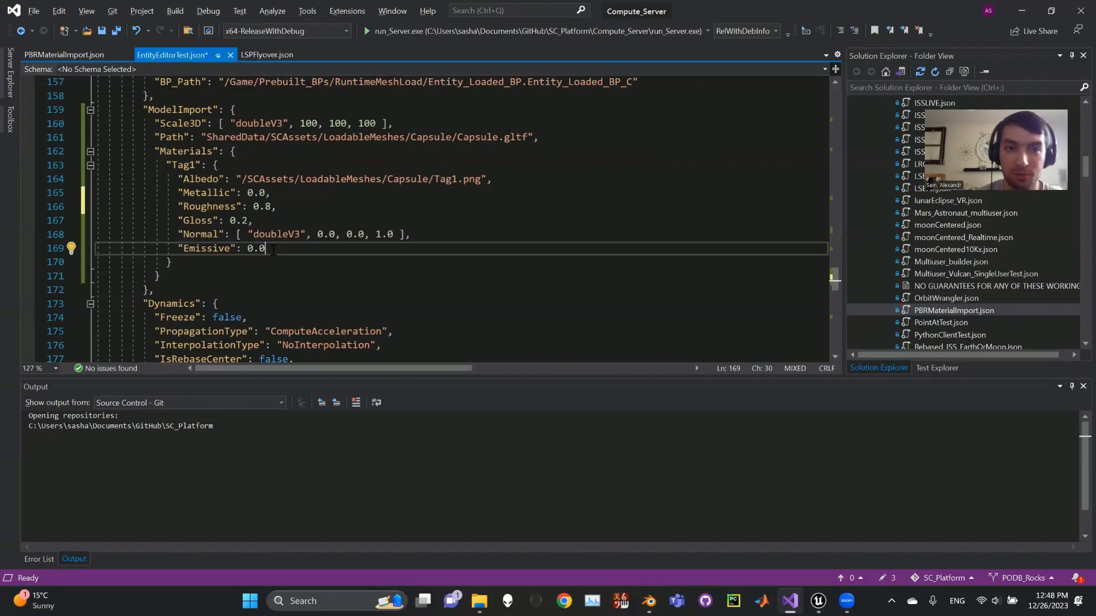
{"action": "left_click_drag", "start_coordinate": [238, 178], "coordinate": [486, 179]}
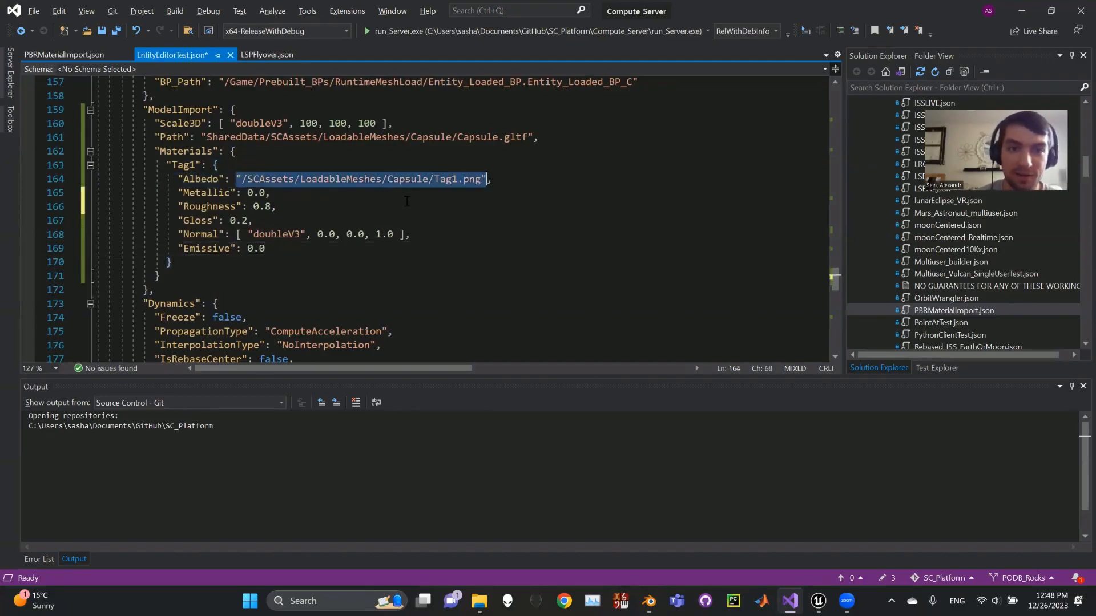
{"action": "left_click", "coordinate": [440, 179]}
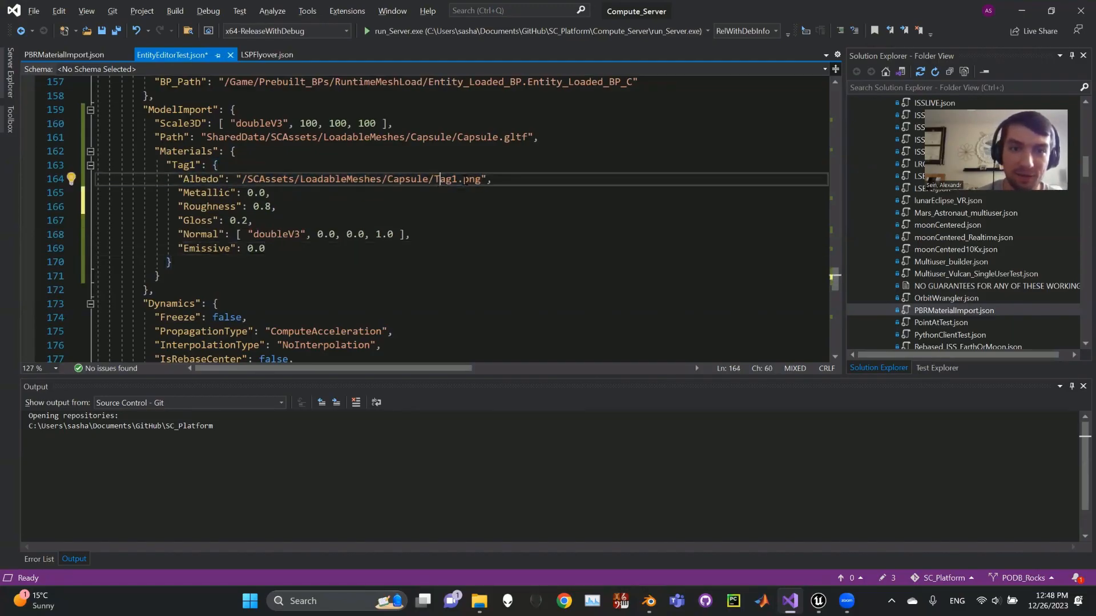
{"action": "left_click", "coordinate": [266, 248]}
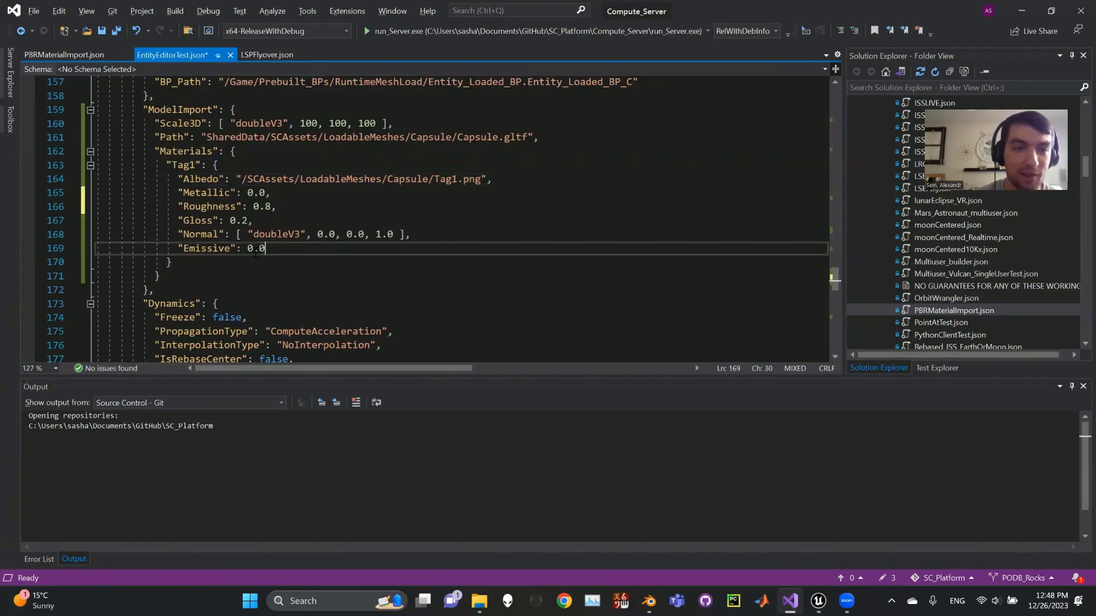
{"action": "scroll", "coordinate": [308, 266], "scroll_direction": "up", "scroll_amount": 1}
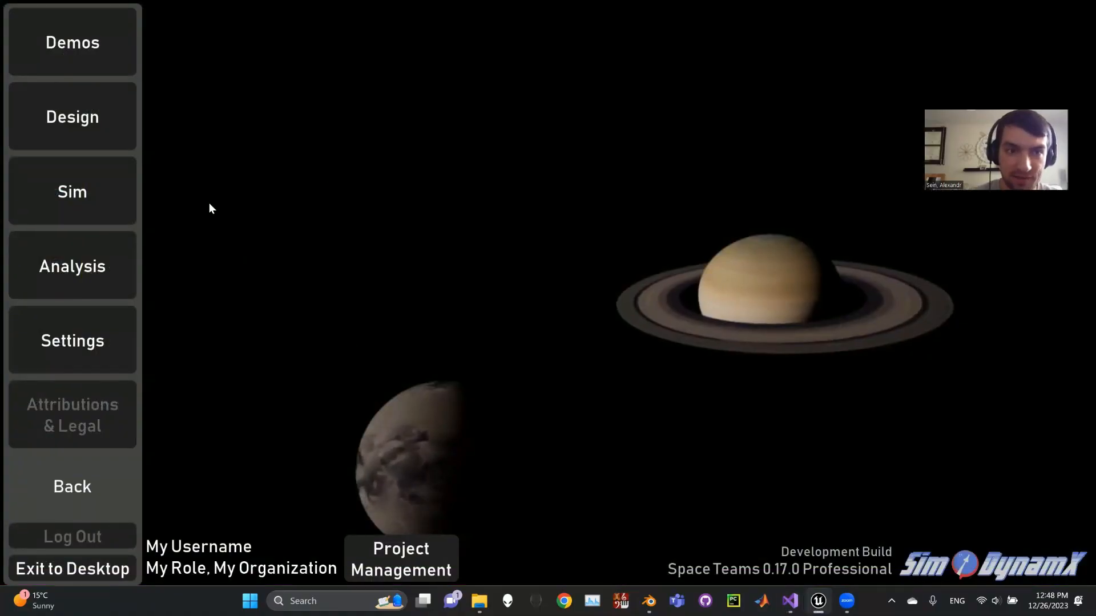
In Space Teams, start the single-user simulation EntityEditorSims\EntityEditorTest.json with Raytracing enabled.
{"action": "left_click", "coordinate": [64, 192]}
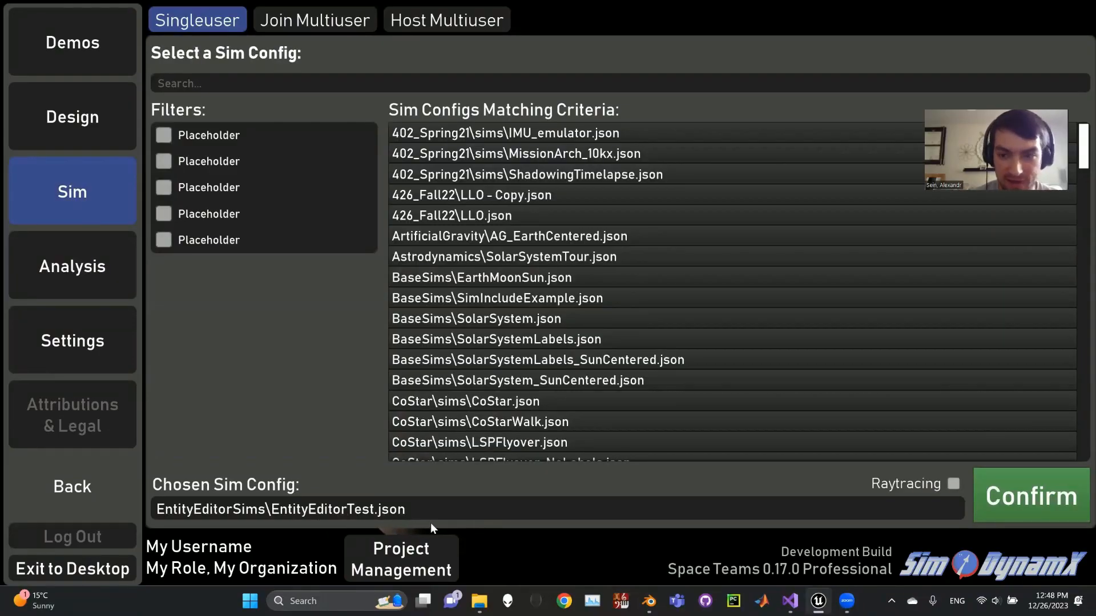
{"action": "left_click", "coordinate": [953, 484]}
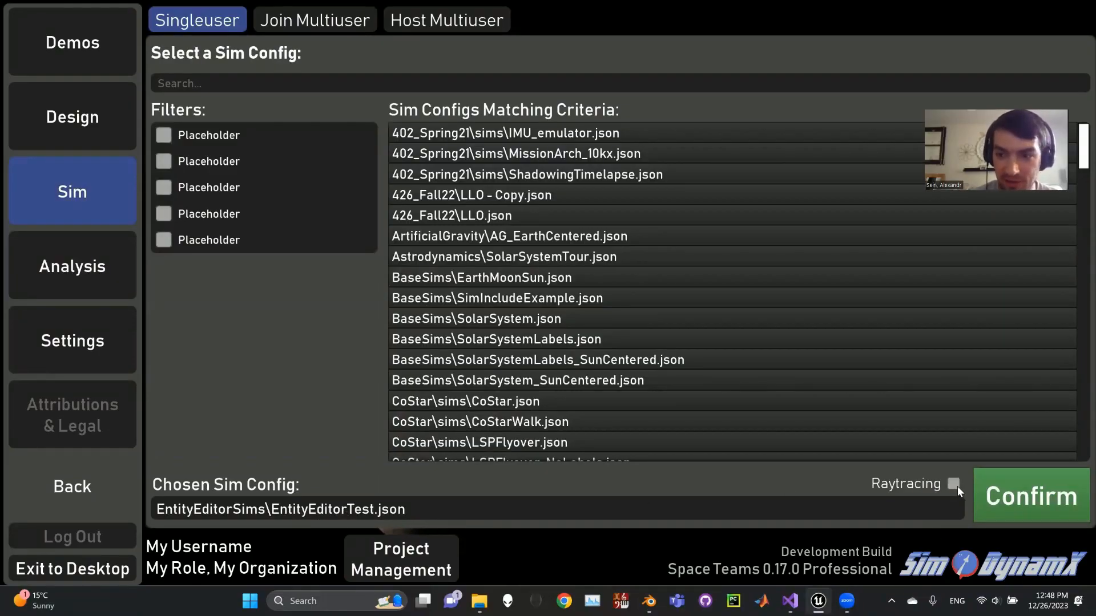
{"action": "left_click", "coordinate": [1018, 485]}
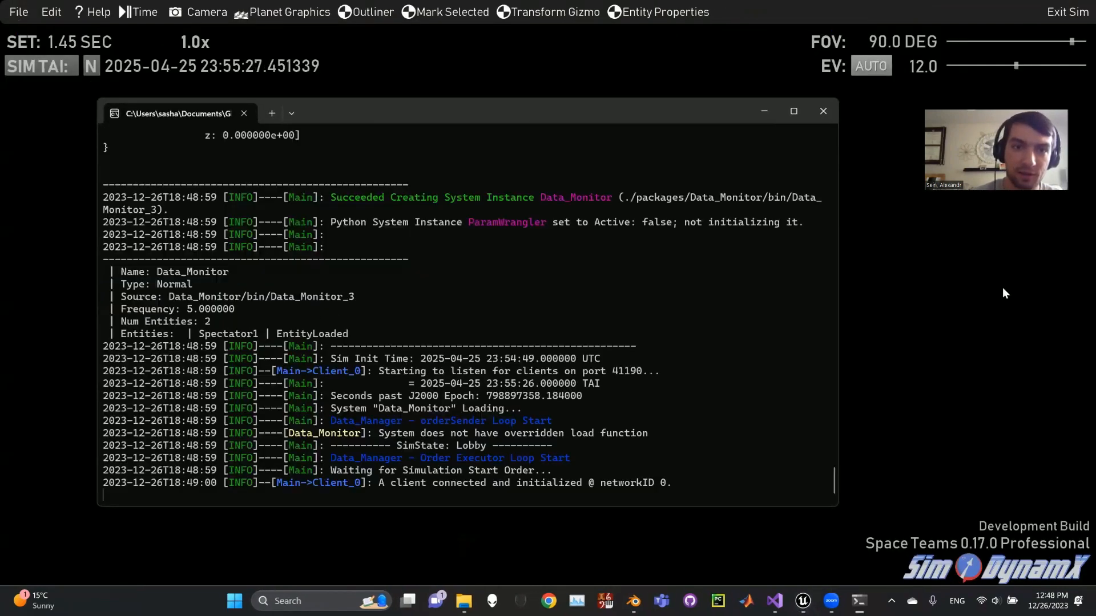
{"action": "left_click", "coordinate": [995, 288]}
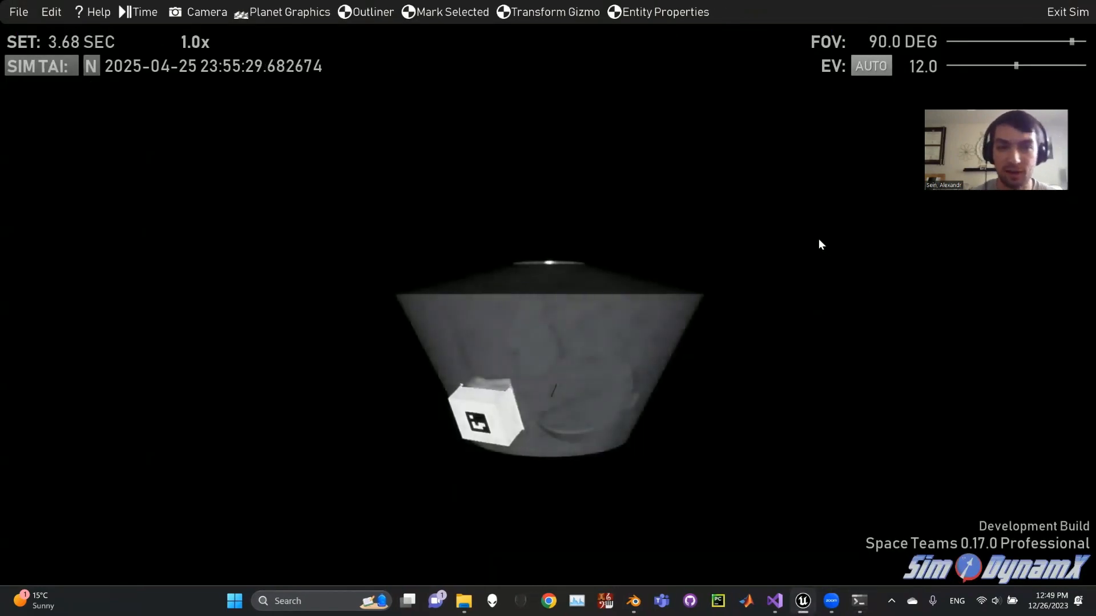
Bring the camera closer to the capsule and set the camera exposure value to 14.
{"action": "right_click_drag", "start_coordinate": [818, 239], "coordinate": [839, 334]}
{"action": "key", "text": "w"}
{"action": "scroll", "coordinate": [548, 309], "scroll_direction": "up", "scroll_amount": 3}
{"action": "scroll", "coordinate": [548, 309], "scroll_direction": "down", "scroll_amount": 3}
{"action": "key", "text": "w"}
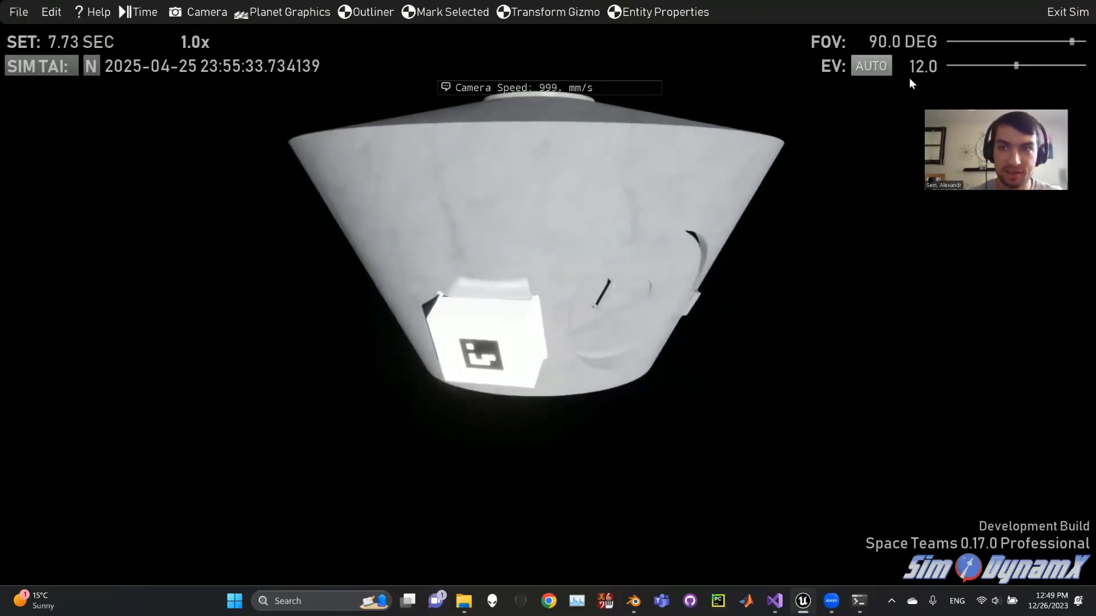
{"action": "left_click", "coordinate": [913, 69]}
{"action": "type", "text": "14"}
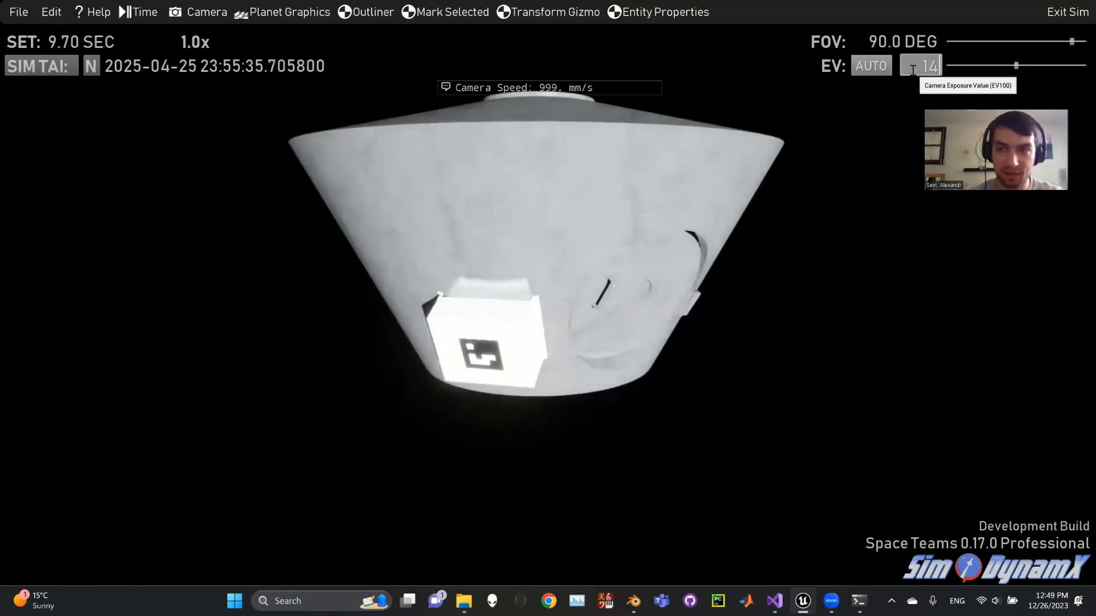
{"action": "key", "text": "Return"}
Fly the camera up to the capsule's tag box and inspect the Tag1 texture on its face head-on.
{"action": "mouse_move", "coordinate": [759, 388]}
{"action": "right_mouse_down"}
{"action": "mouse_move", "coordinate": [785, 313]}
{"action": "mouse_move", "coordinate": [790, 360]}
{"action": "mouse_move", "coordinate": [830, 355]}
{"action": "mouse_move", "coordinate": [731, 342]}
{"action": "mouse_move", "coordinate": [801, 351]}
{"action": "mouse_move", "coordinate": [782, 354]}
{"action": "mouse_move", "coordinate": [782, 405]}
{"action": "mouse_move", "coordinate": [770, 377]}
{"action": "mouse_move", "coordinate": [776, 394]}
{"action": "mouse_move", "coordinate": [833, 403]}
{"action": "mouse_move", "coordinate": [724, 405]}
{"action": "right_mouse_up"}
{"action": "key", "text": "w"}
{"action": "scroll", "coordinate": [548, 308], "scroll_direction": "up", "scroll_amount": 3}
{"action": "key", "text": "d"}
{"action": "key", "text": "s"}
{"action": "key", "text": "a"}
{"action": "key", "text": "w"}
{"action": "scroll", "coordinate": [548, 308], "scroll_direction": "down", "scroll_amount": 3}
{"action": "key", "text": "a"}
{"action": "key", "text": "w"}
{"action": "scroll", "coordinate": [548, 308], "scroll_direction": "down", "scroll_amount": 2}
{"action": "key", "text": "w"}
{"action": "key", "text": "a"}
{"action": "key", "text": "s"}
{"action": "key", "text": "s"}
{"action": "right_click_drag", "start_coordinate": [485, 342], "coordinate": [576, 348]}
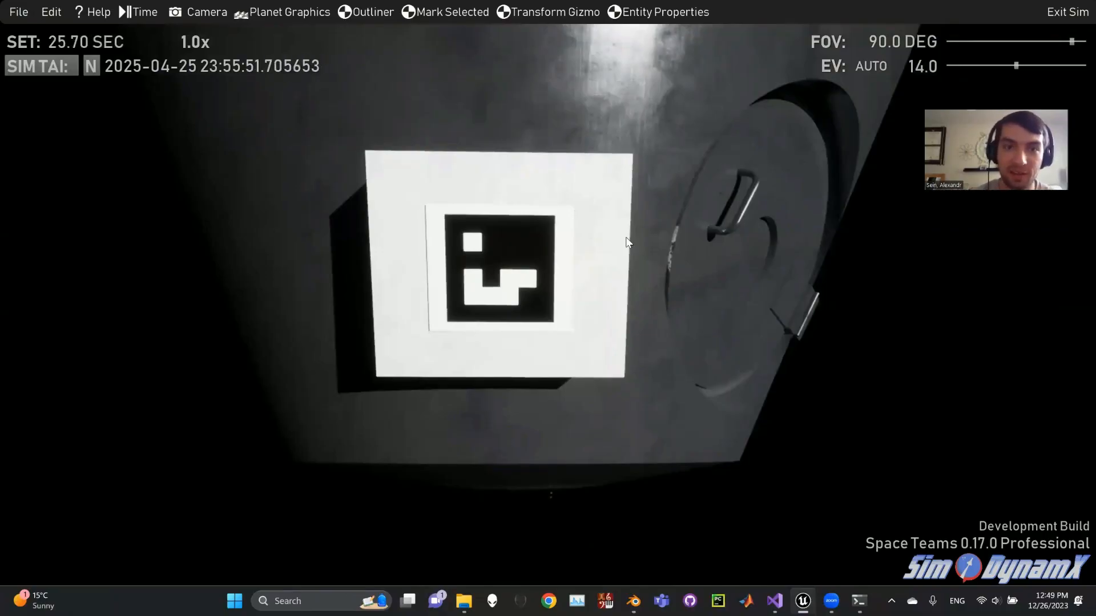
Back the camera away from the tag face to view the whole capsule.
{"action": "mouse_move", "coordinate": [679, 234]}
{"action": "right_mouse_down"}
{"action": "mouse_move", "coordinate": [633, 251]}
{"action": "mouse_move", "coordinate": [639, 297]}
{"action": "mouse_move", "coordinate": [690, 311]}
{"action": "mouse_move", "coordinate": [696, 262]}
{"action": "mouse_move", "coordinate": [590, 251]}
{"action": "mouse_move", "coordinate": [599, 228]}
{"action": "mouse_move", "coordinate": [621, 220]}
{"action": "mouse_move", "coordinate": [703, 230]}
{"action": "right_mouse_up"}
{"action": "key", "text": "s"}
{"action": "scroll", "coordinate": [696, 262], "scroll_direction": "up", "scroll_amount": 1}
{"action": "key", "text": "d"}
{"action": "scroll", "coordinate": [633, 260], "scroll_direction": "up", "scroll_amount": 5}
{"action": "key", "text": "s"}
{"action": "key", "text": "s"}
{"action": "key", "text": "w"}
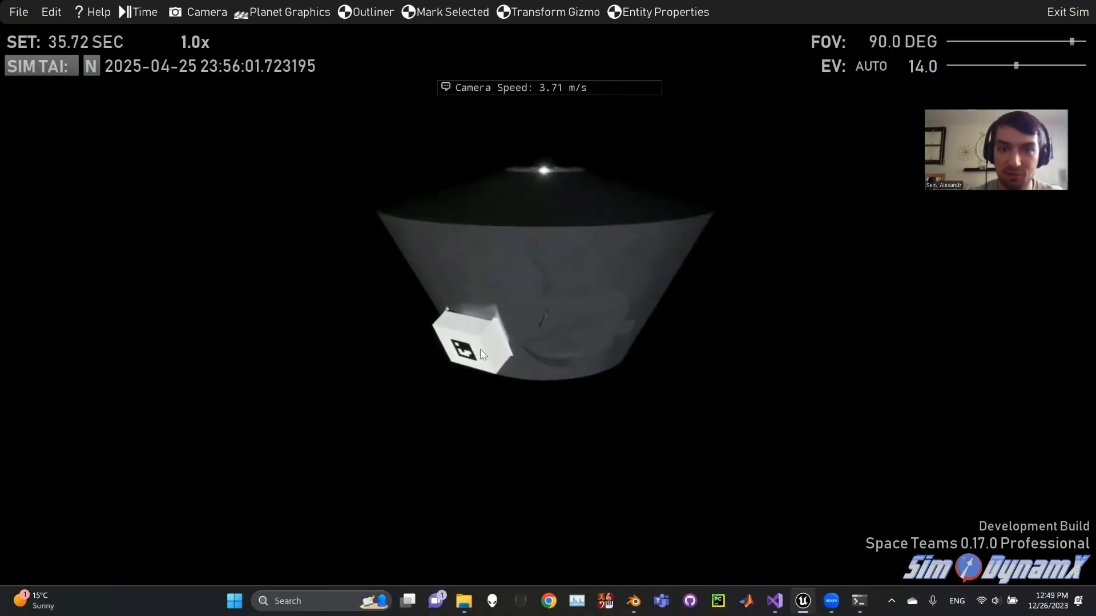